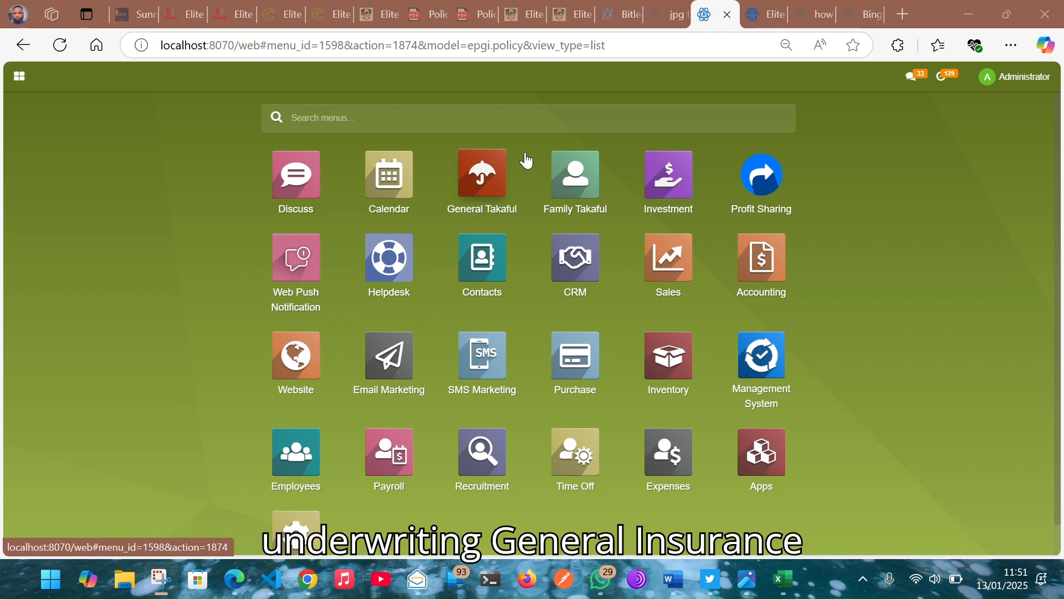
Step: Open the General Takaful app to reach the Policy Maintenance list
left_click(481, 171)
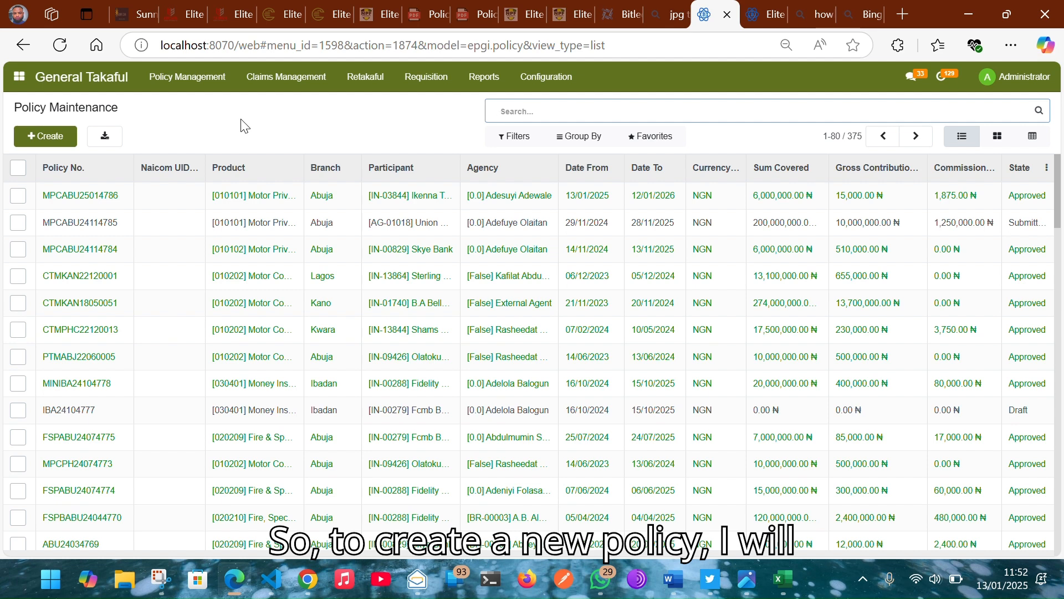
Step: Create a new blank Draft policy from the Policy Maintenance list
left_click(55, 146)
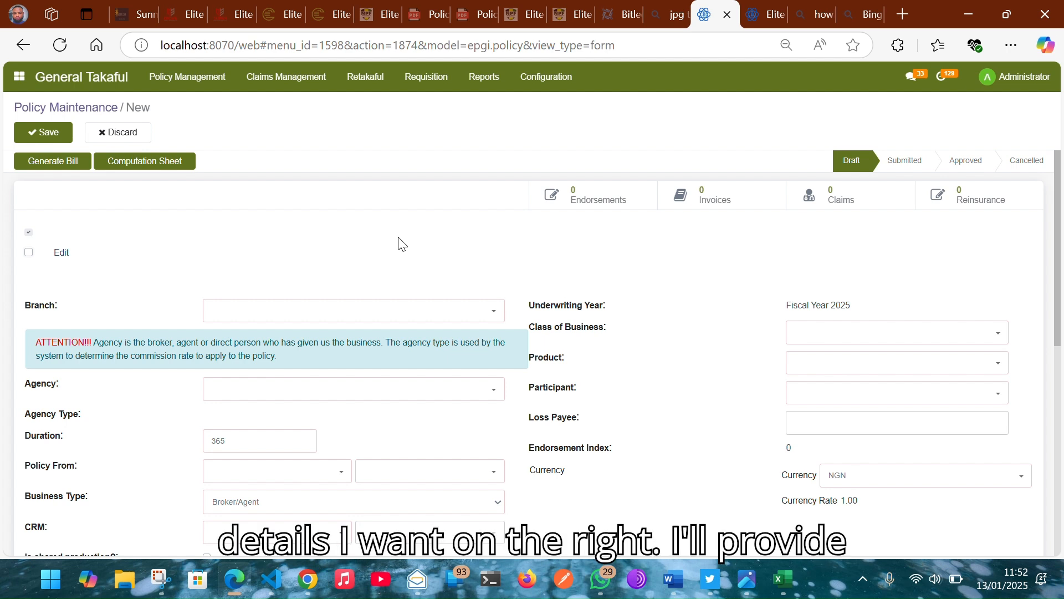
Step: Set the policy branch to Abuja and assign the broker agency
left_click(355, 317)
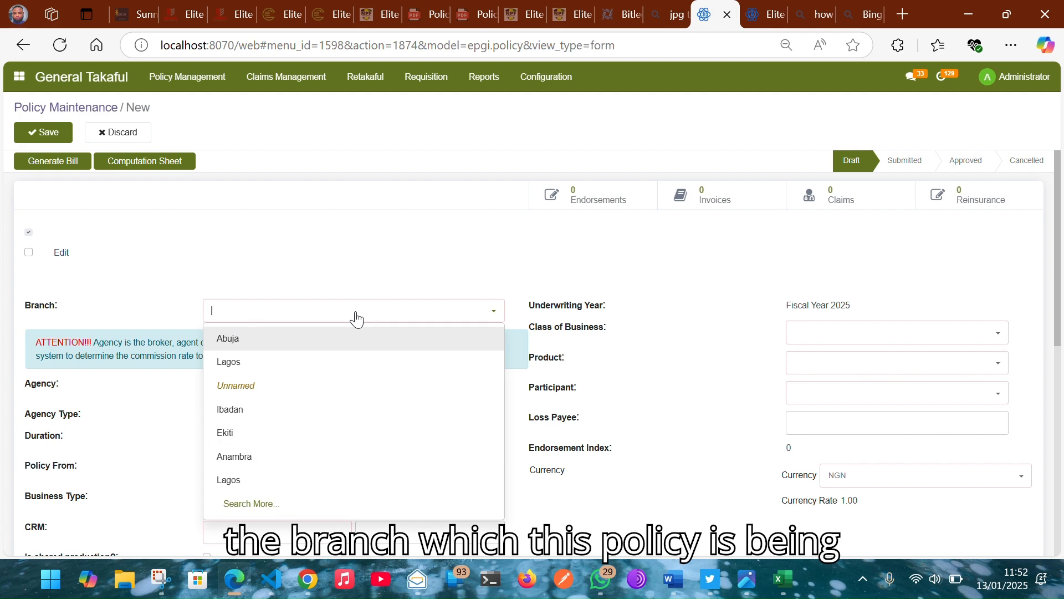
left_click(332, 337)
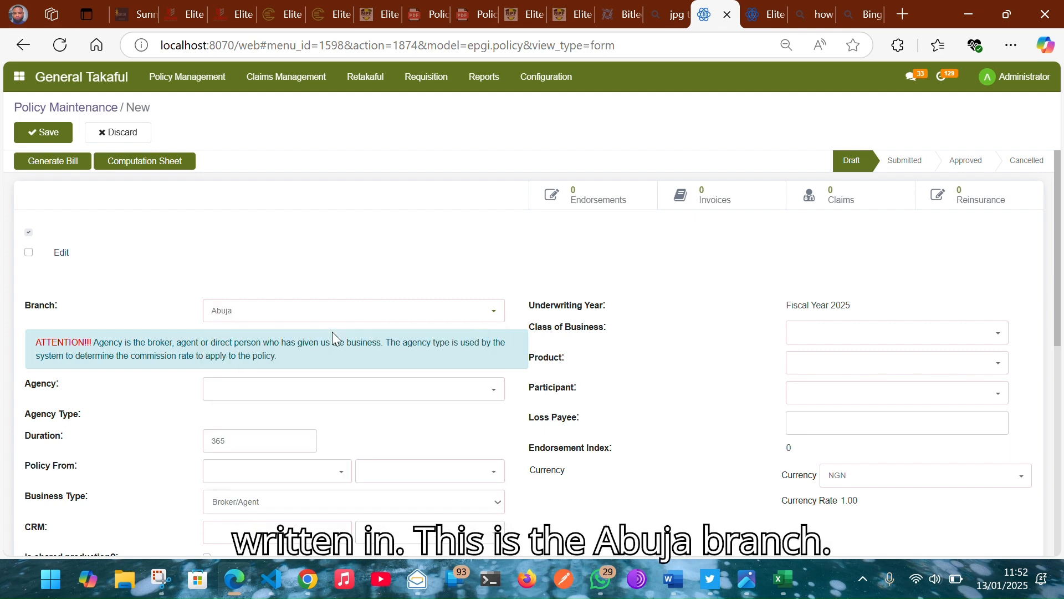
scroll(399, 233, "down", 2)
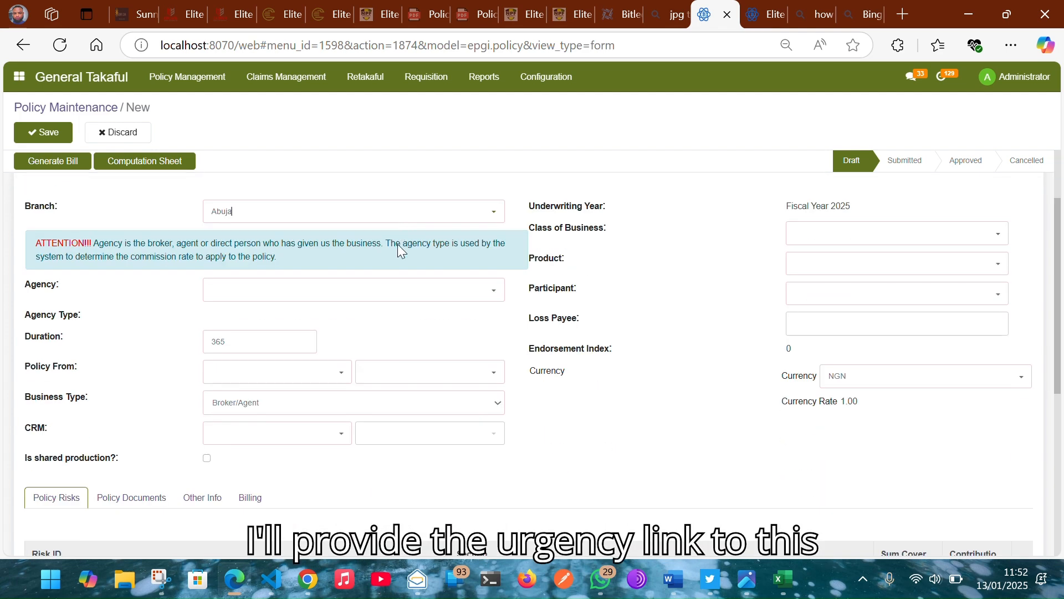
left_click(359, 299)
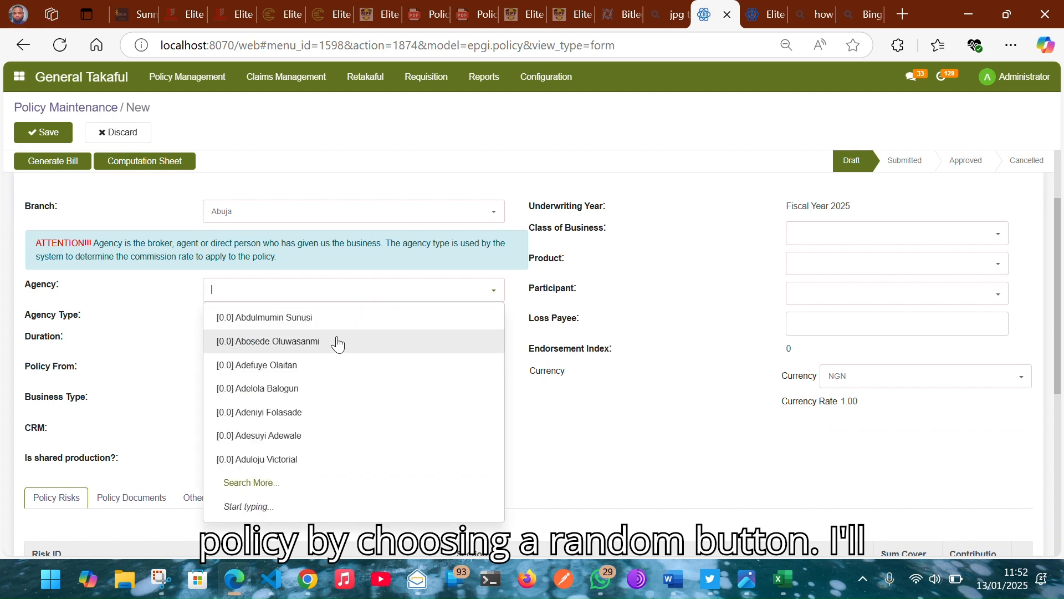
left_click(337, 344)
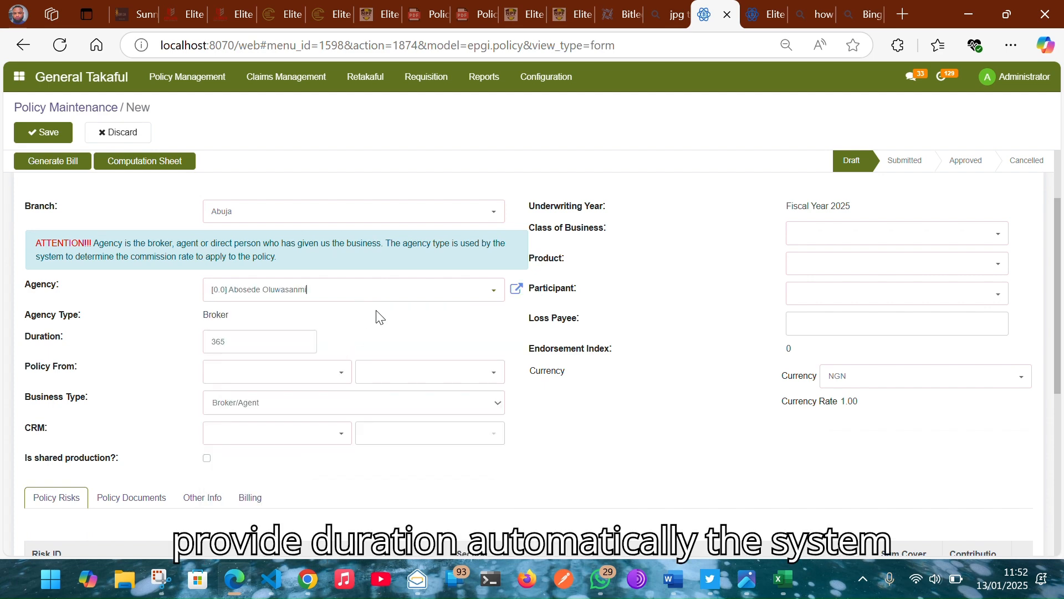
Step: Start the 365-day cover on 13/01/2025 and assign a CRM marketer
left_click(251, 339)
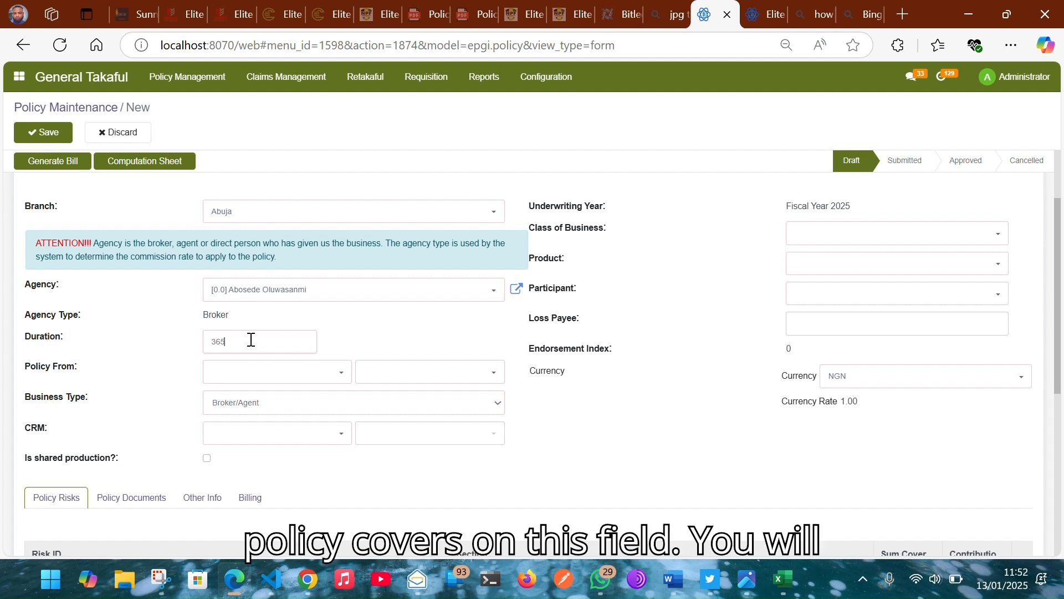
left_click(266, 372)
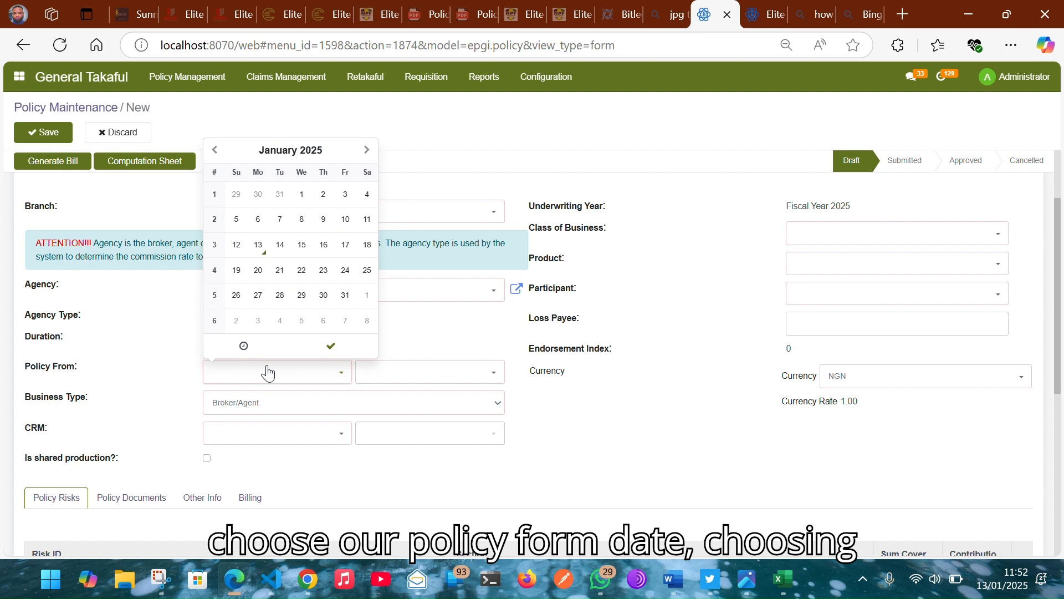
left_click(259, 245)
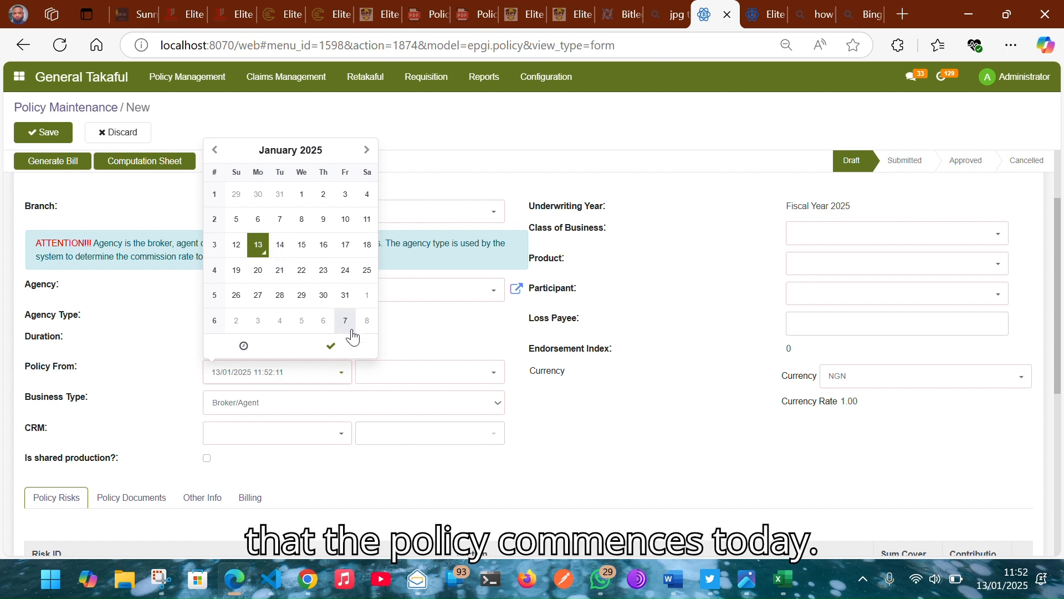
left_click(331, 346)
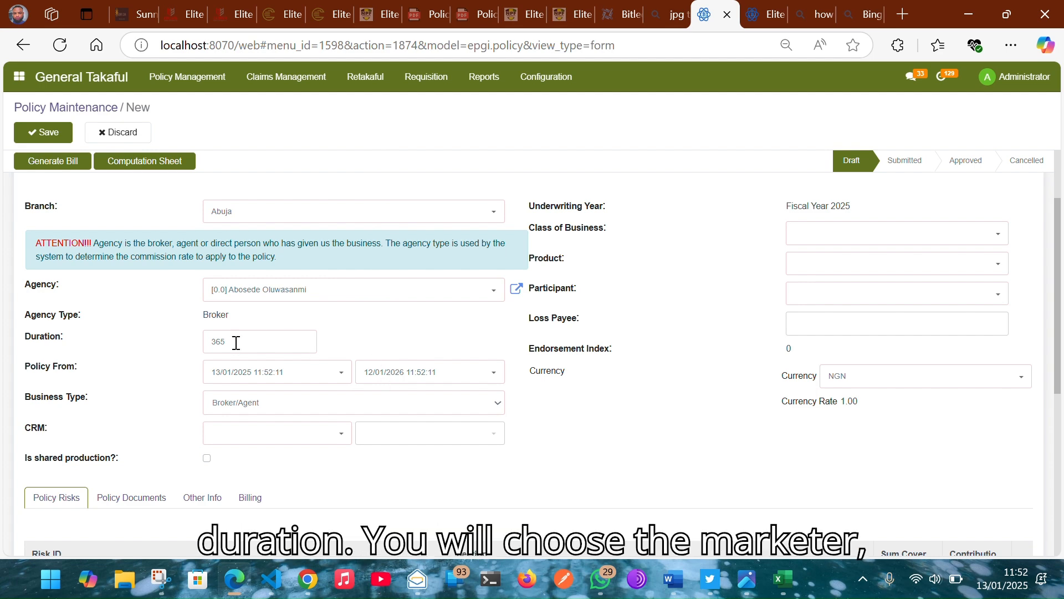
left_click(274, 444)
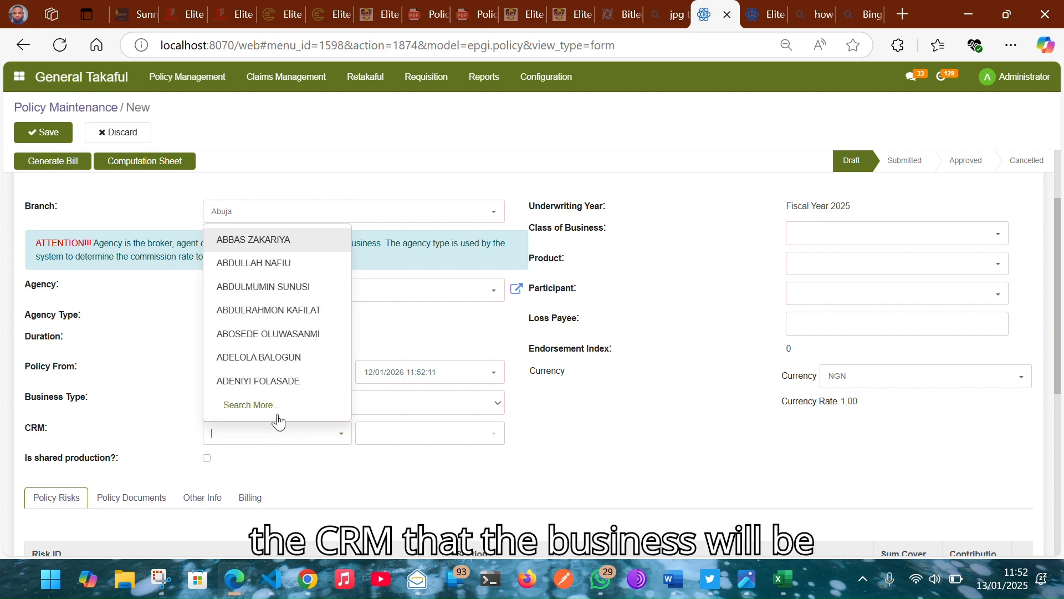
left_click(235, 356)
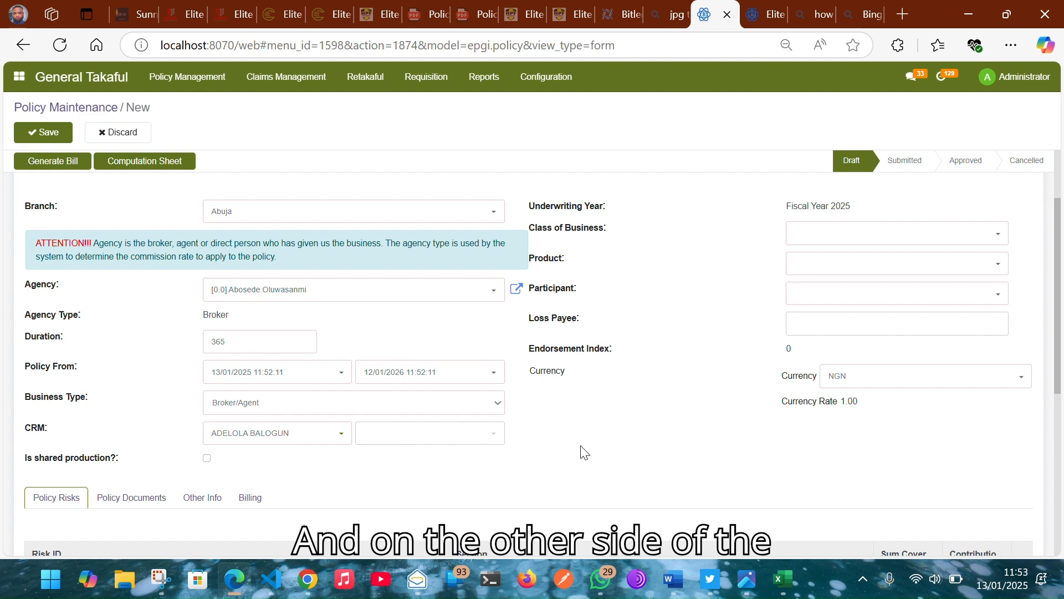
Step: Choose Fire from the Class of Business dropdown
scroll(594, 330, "up", 2)
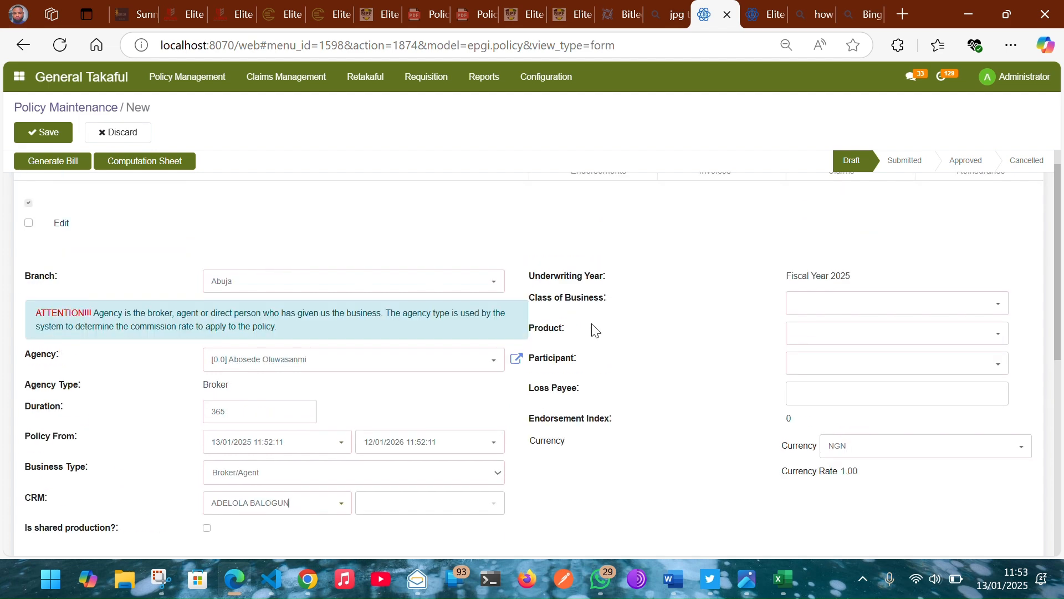
left_click(879, 305)
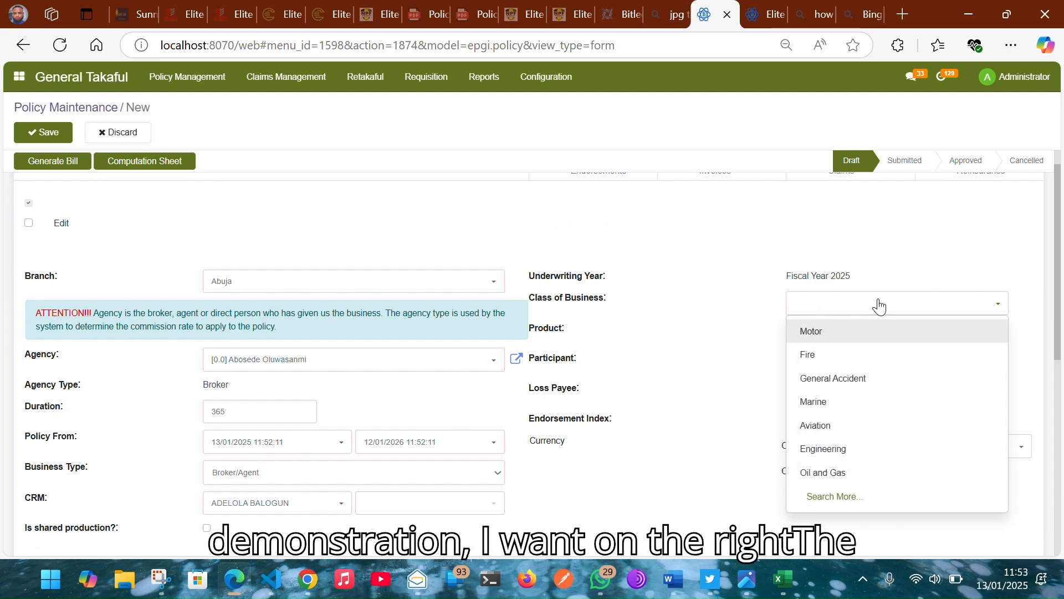
left_click(838, 359)
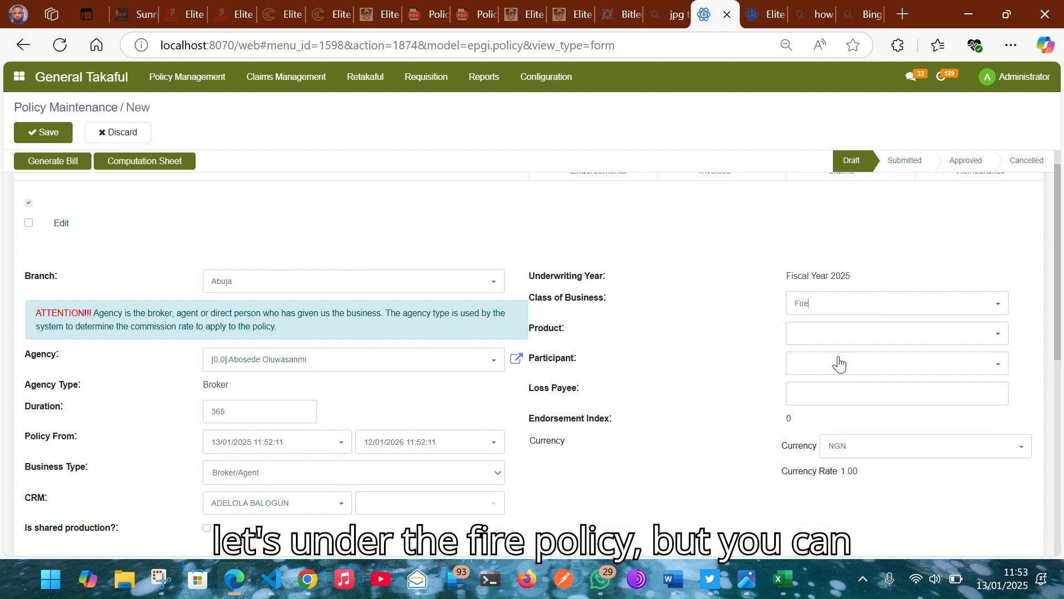
left_click(837, 305)
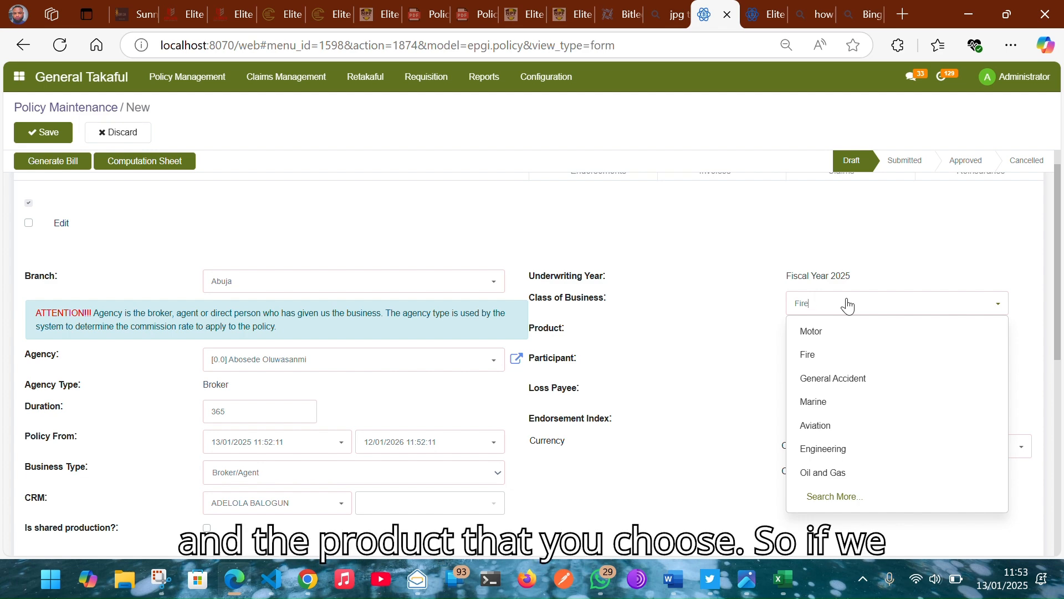
Step: Keep Fire as the class and select product [020201] Basic Fire
left_click(703, 330)
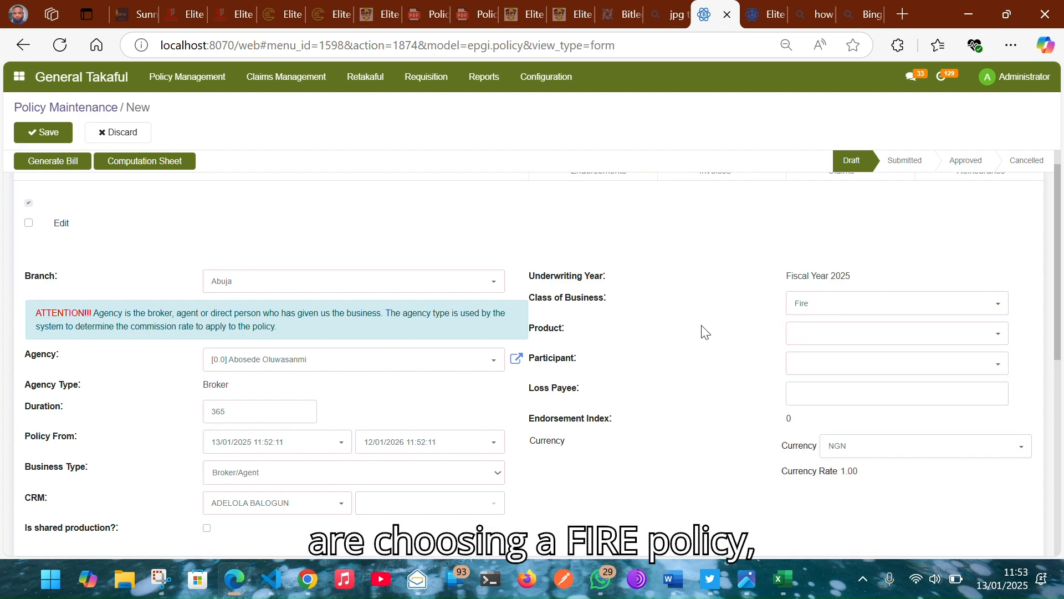
left_click(819, 335)
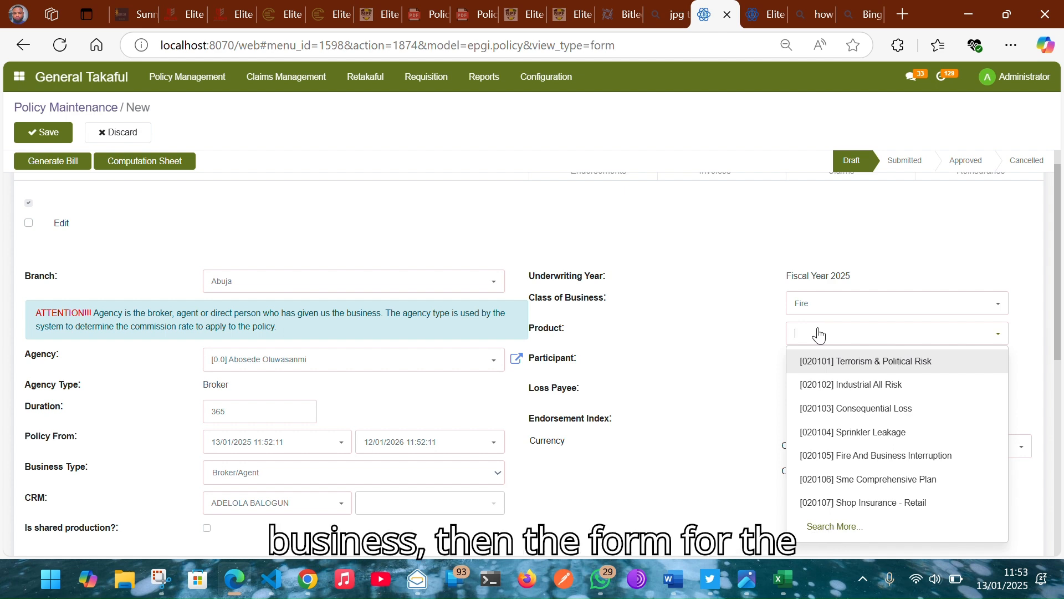
type("`")
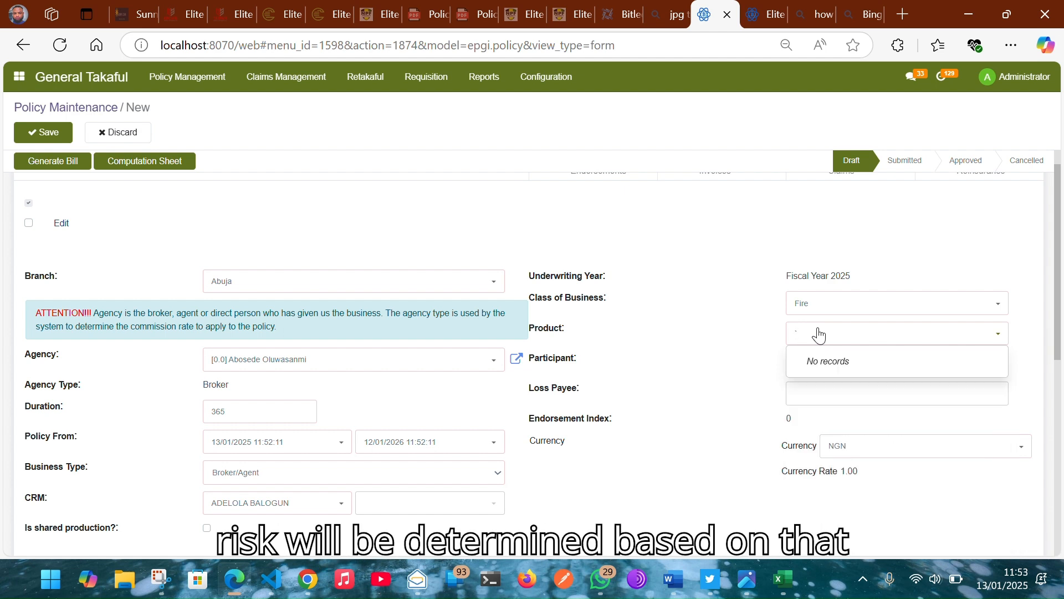
key("BackSpace")
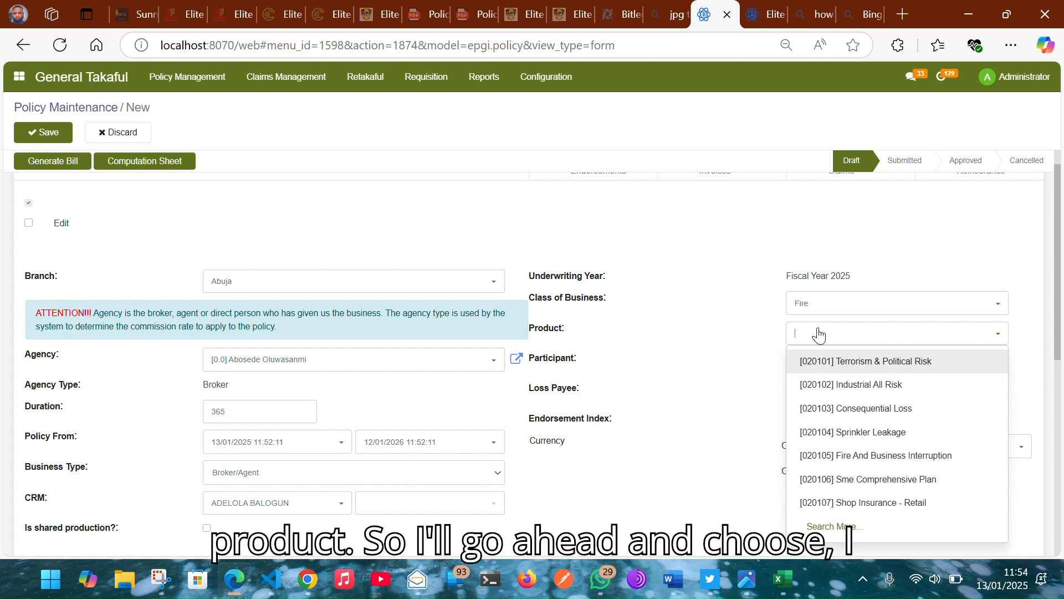
type("basi")
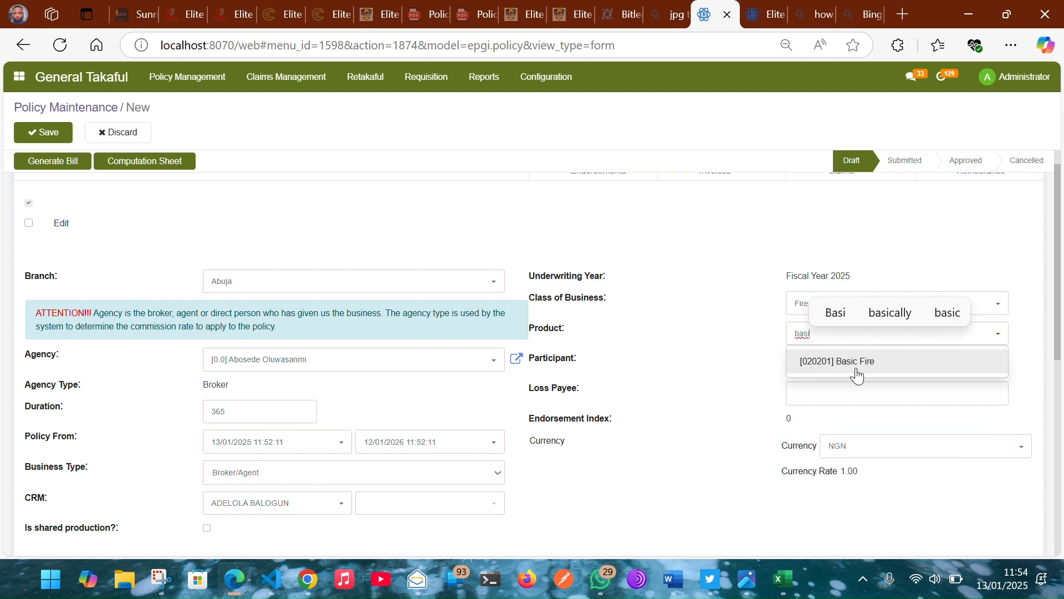
left_click(857, 376)
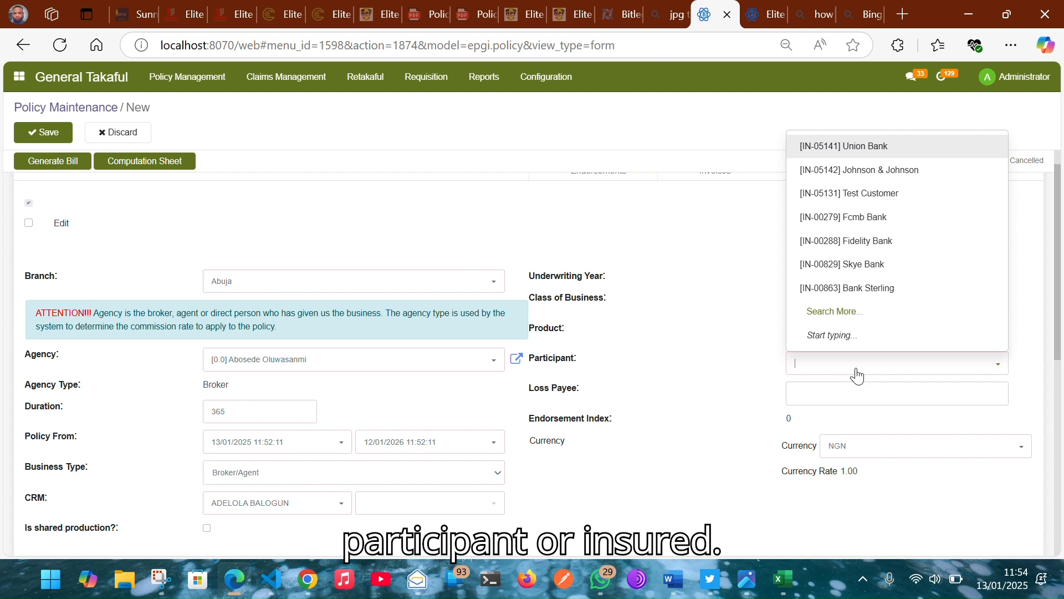
Step: Set the insured participant and begin filling in the loss payee
type("ikenn")
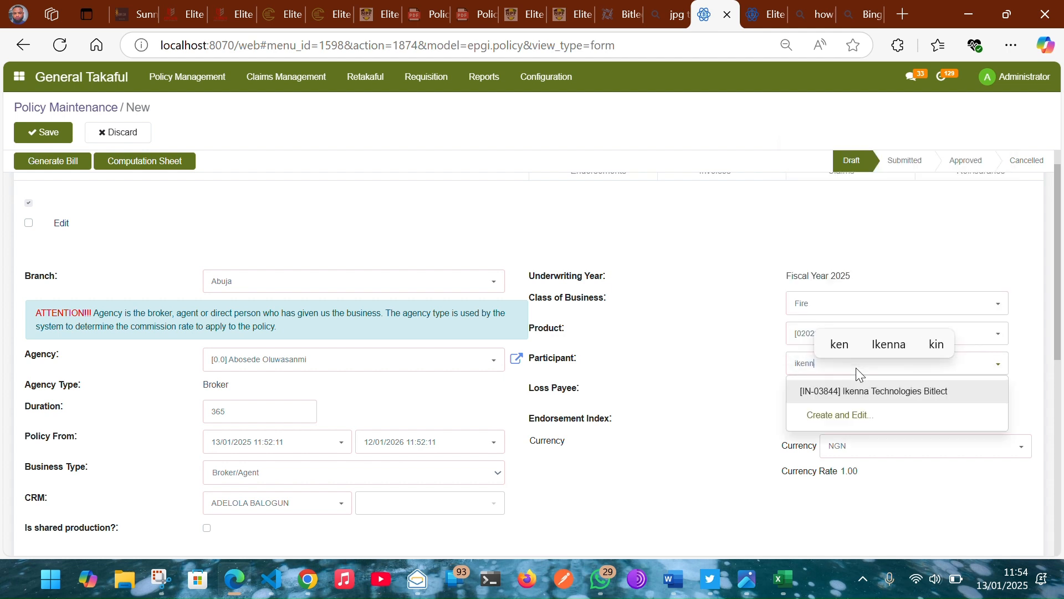
left_click(860, 397)
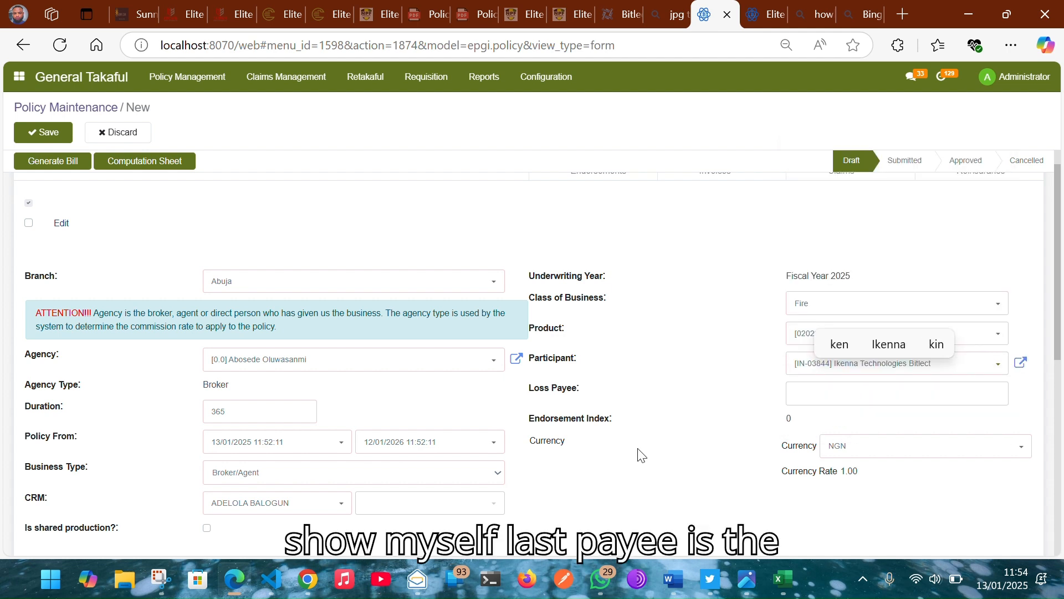
scroll(642, 455, "down", 1)
left_click(843, 378)
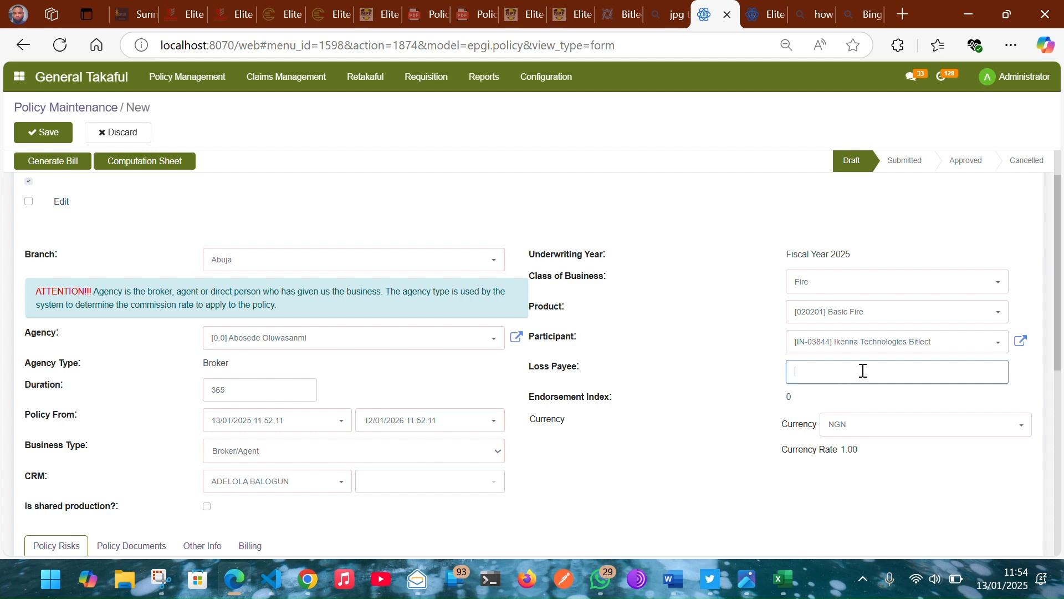
scroll(560, 391, "down", 2)
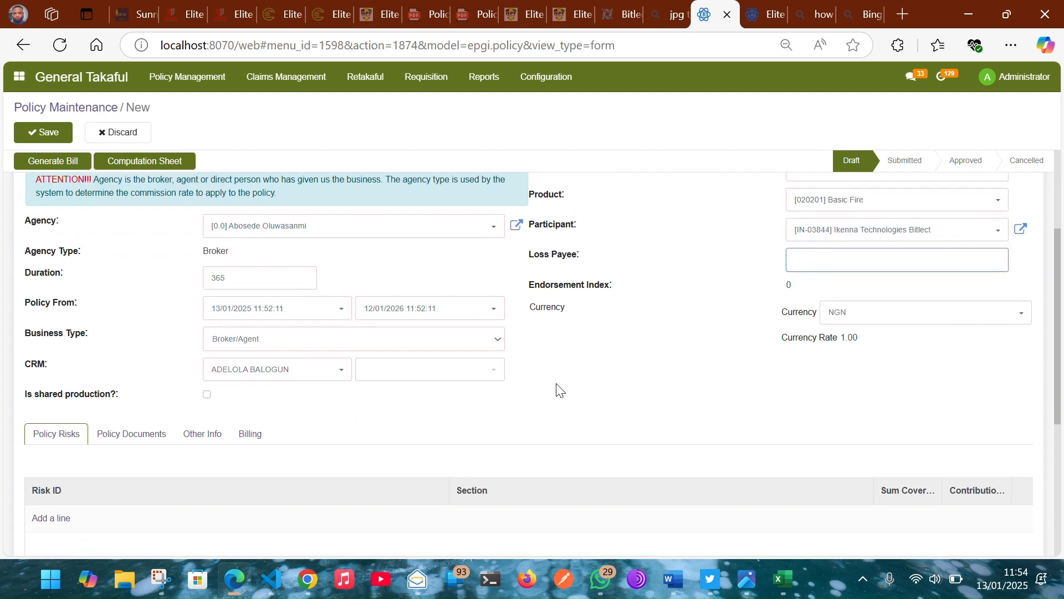
scroll(349, 440, "down", 1)
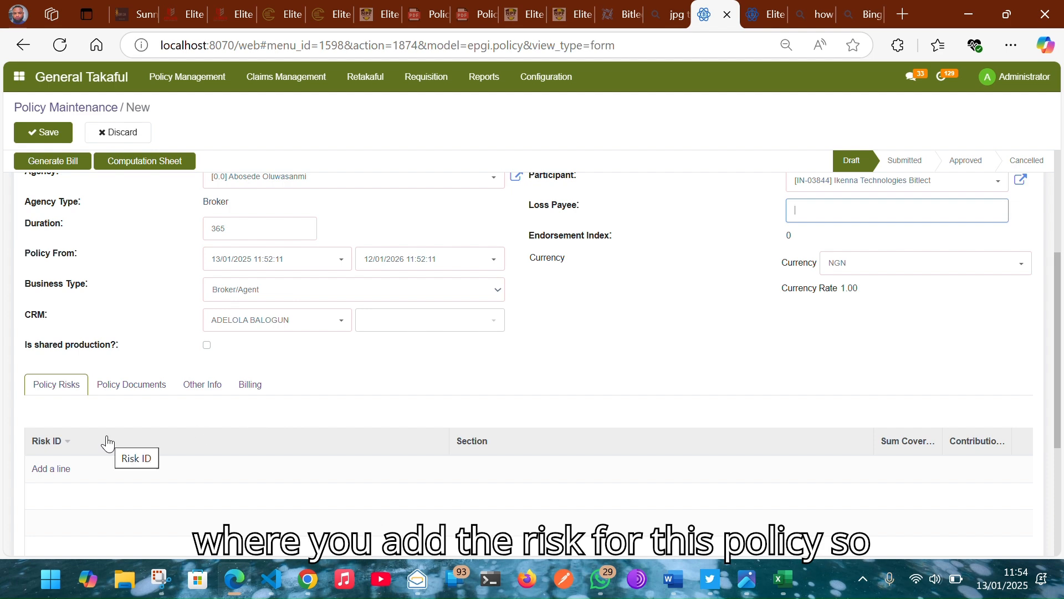
Step: Add a risk in Section [0201] Class I - Office & Residential Buildings with commission overridden at 20.00%
left_click(34, 472)
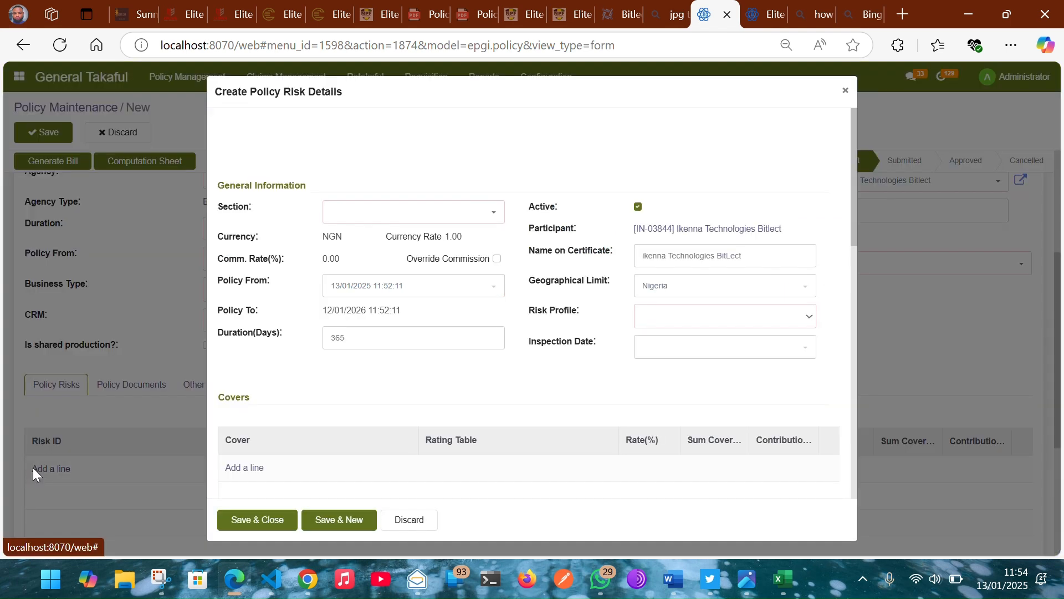
left_click(389, 215)
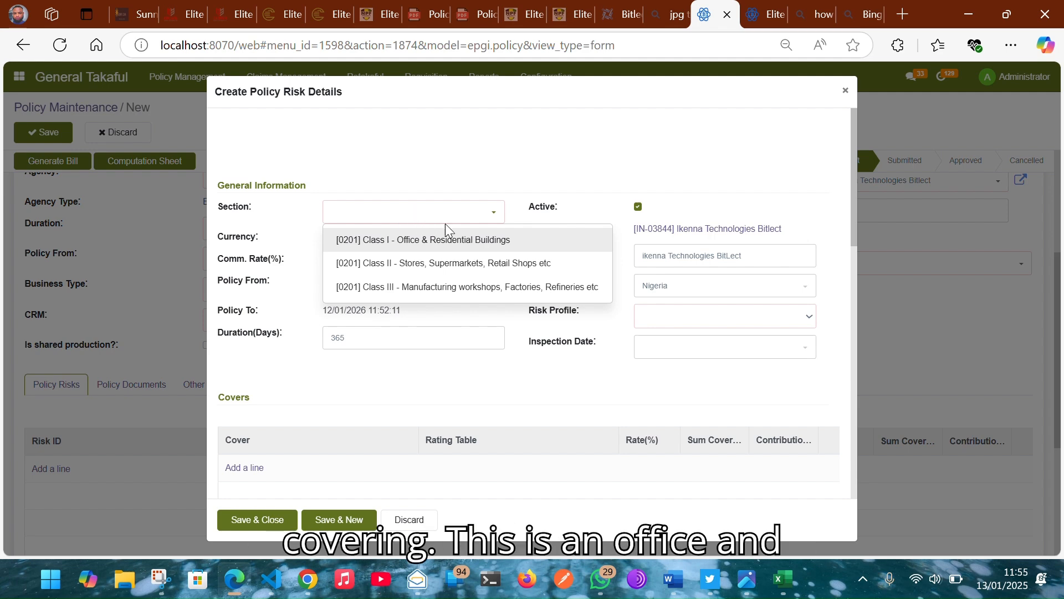
left_click(456, 238)
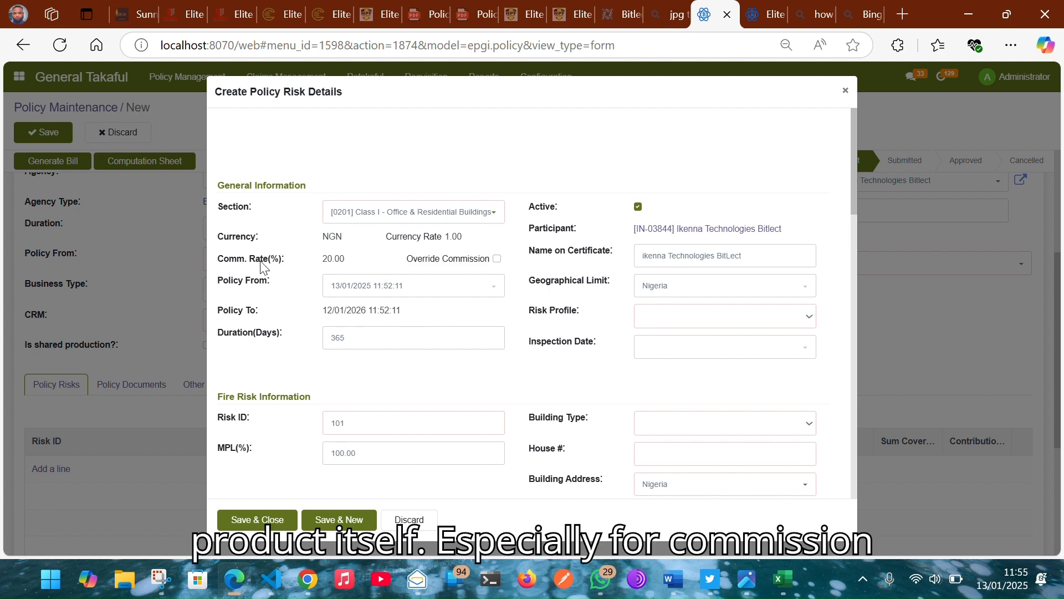
mouse_move(264, 267)
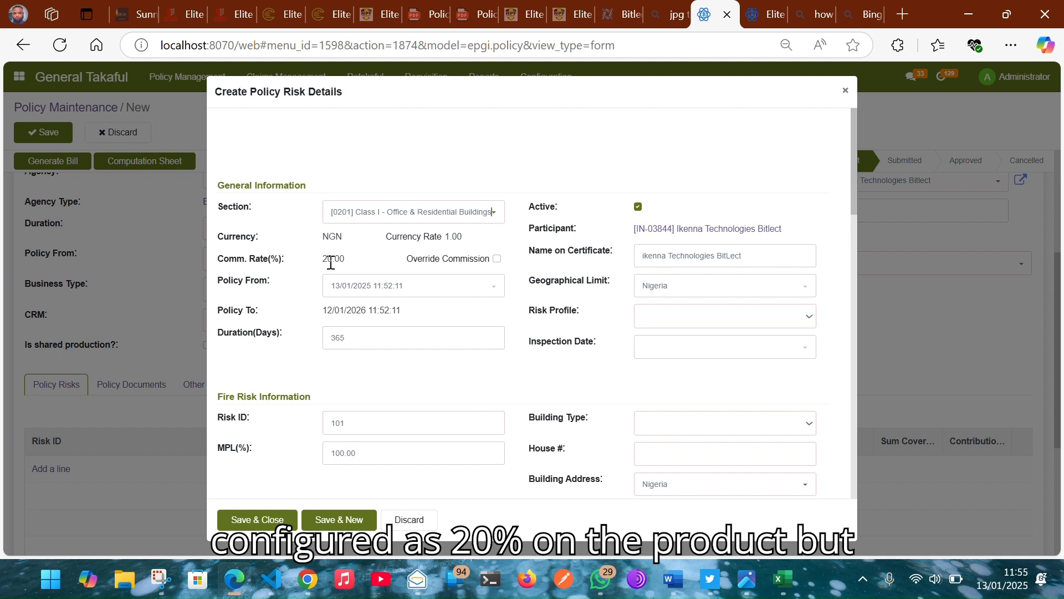
left_click(498, 259)
left_click(379, 259)
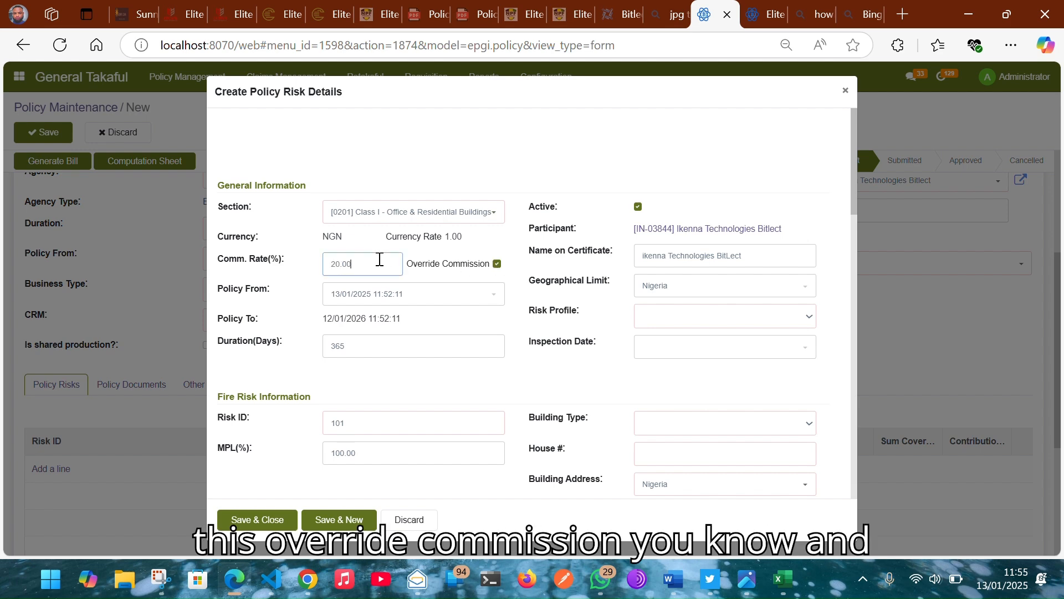
double_click(379, 259)
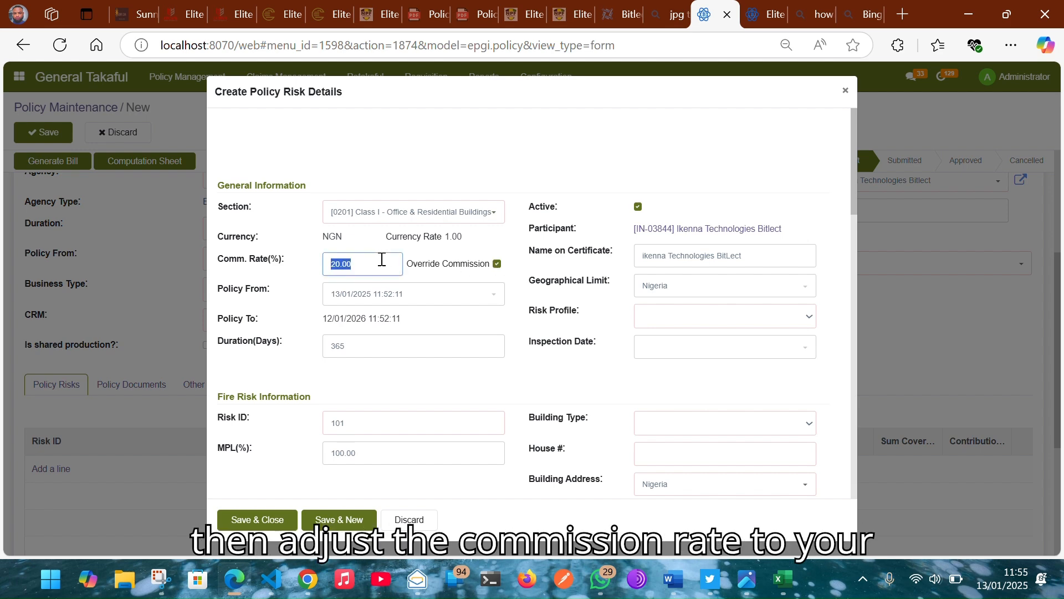
left_click(515, 256)
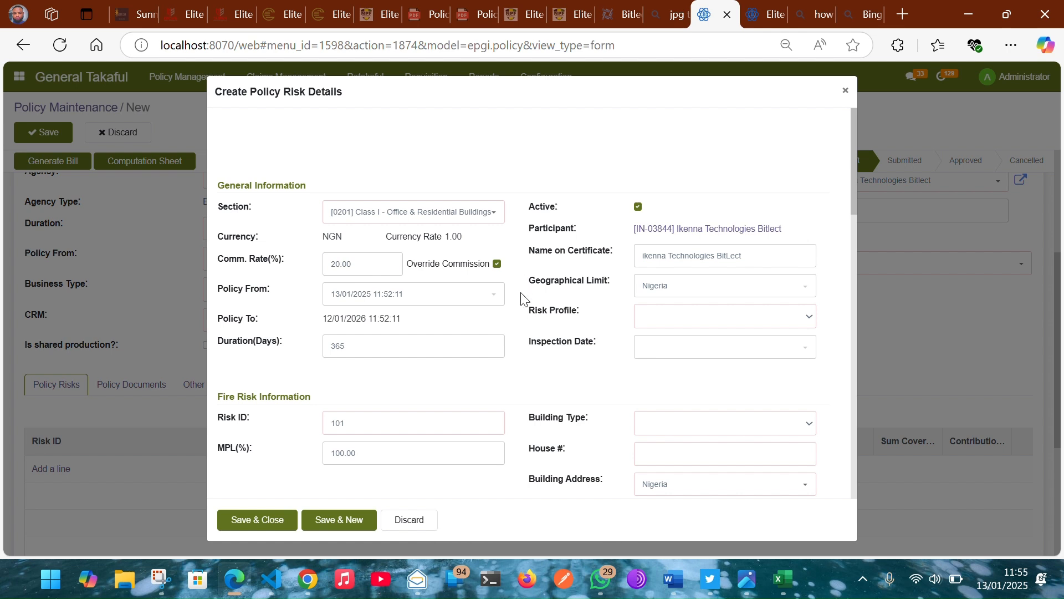
scroll(523, 299, "down", 1)
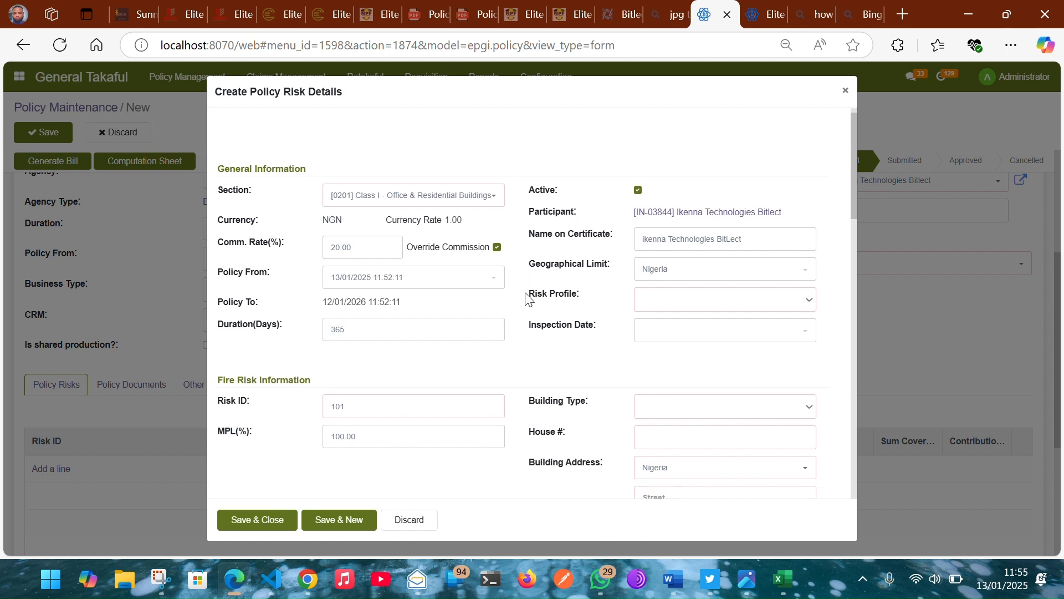
Step: Set the risk profile to Medium, inspection date 12/01/2025 and building type Private Dwelling
left_click(694, 302)
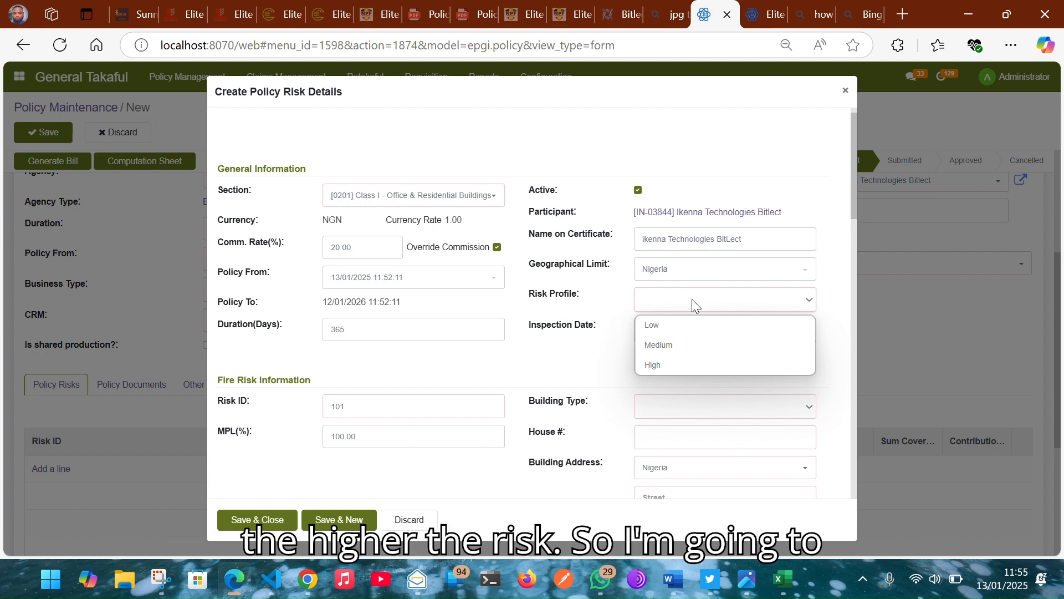
left_click(676, 344)
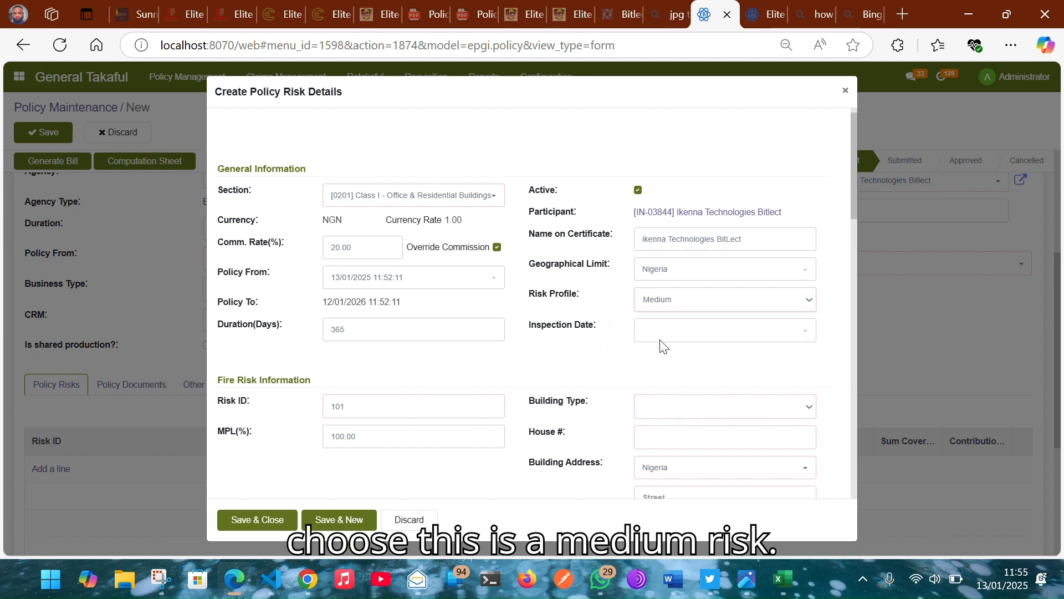
scroll(440, 276, "down", 2)
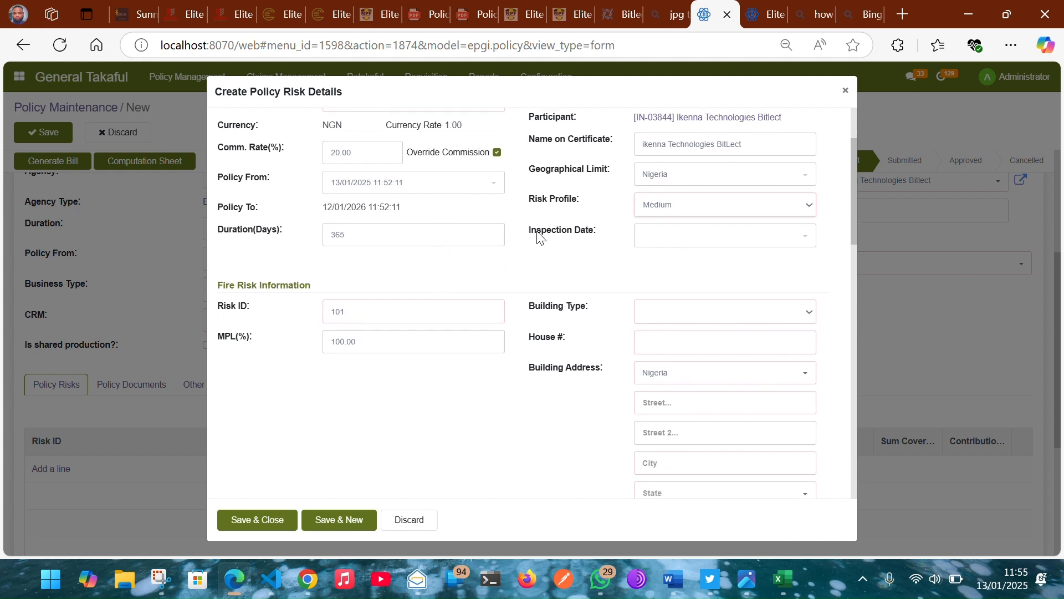
left_click(658, 238)
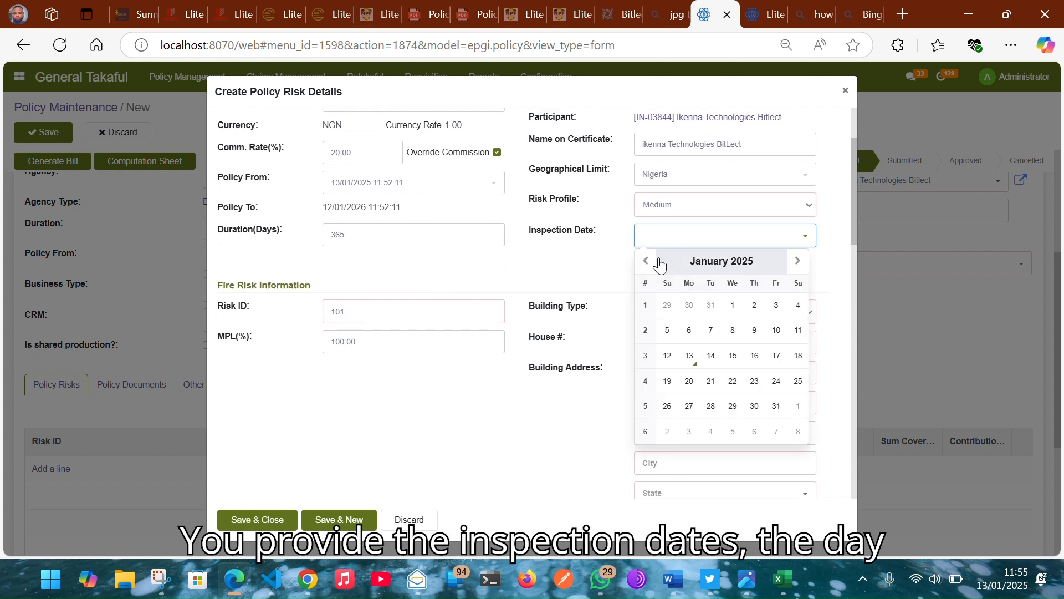
left_click(670, 356)
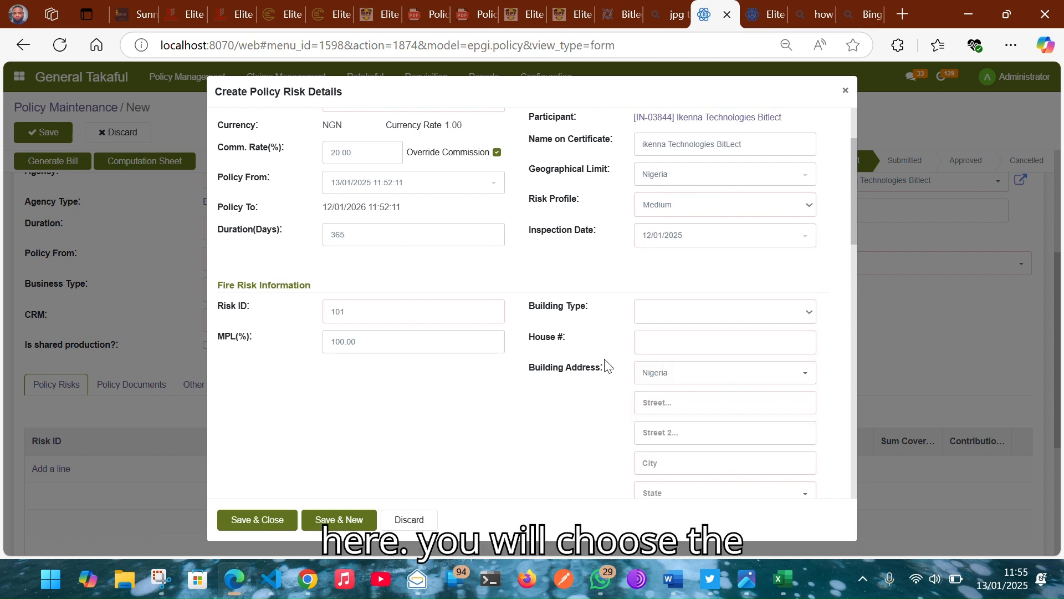
left_click(695, 311)
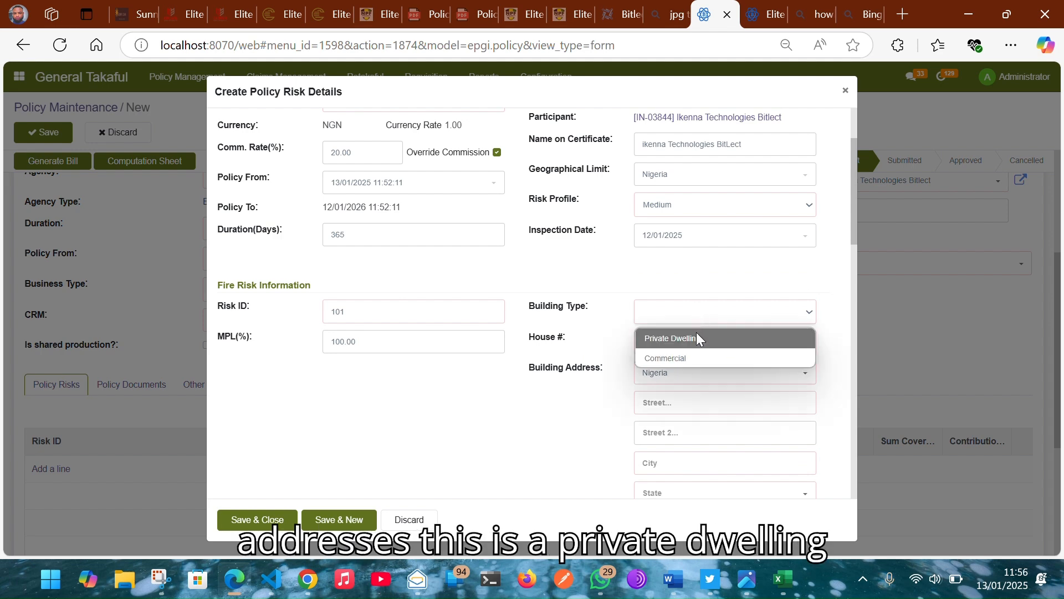
left_click(696, 336)
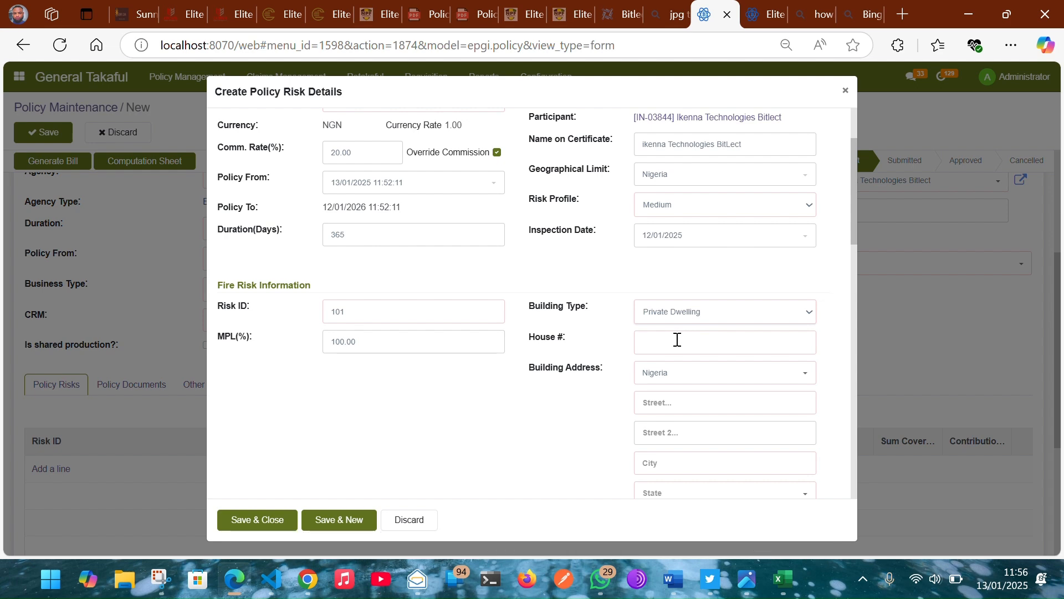
Step: Enter the building's street, with city FCT, state ABUJA (NG) and ZIP 200009
left_click(676, 341)
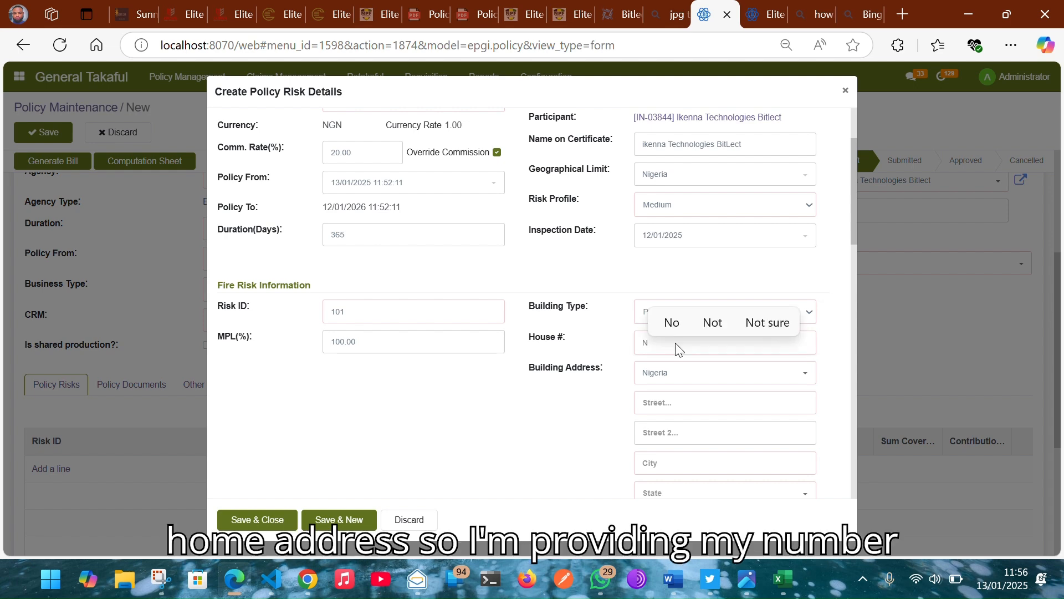
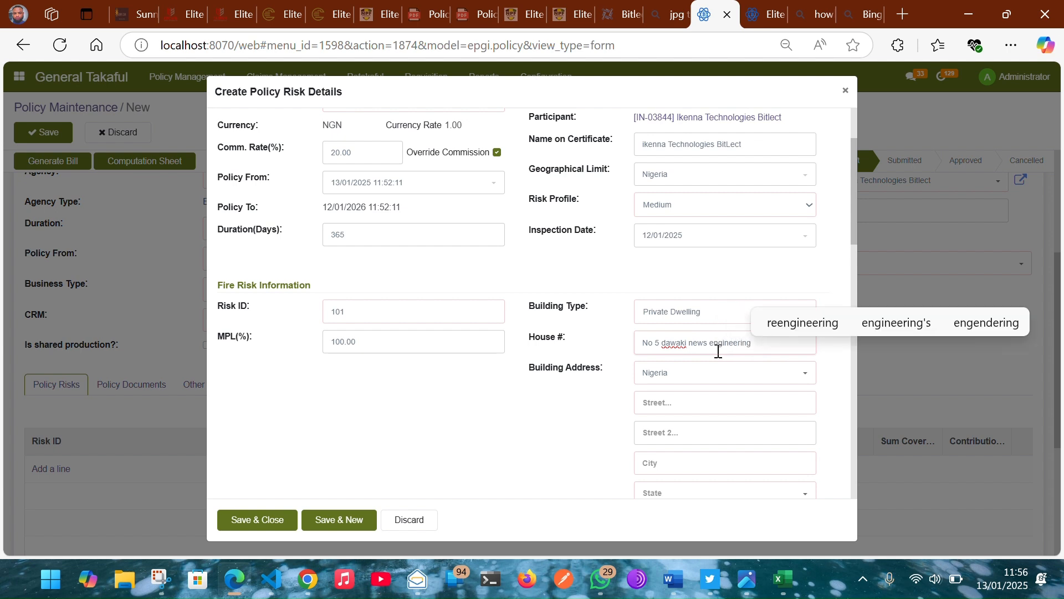
left_click(689, 403)
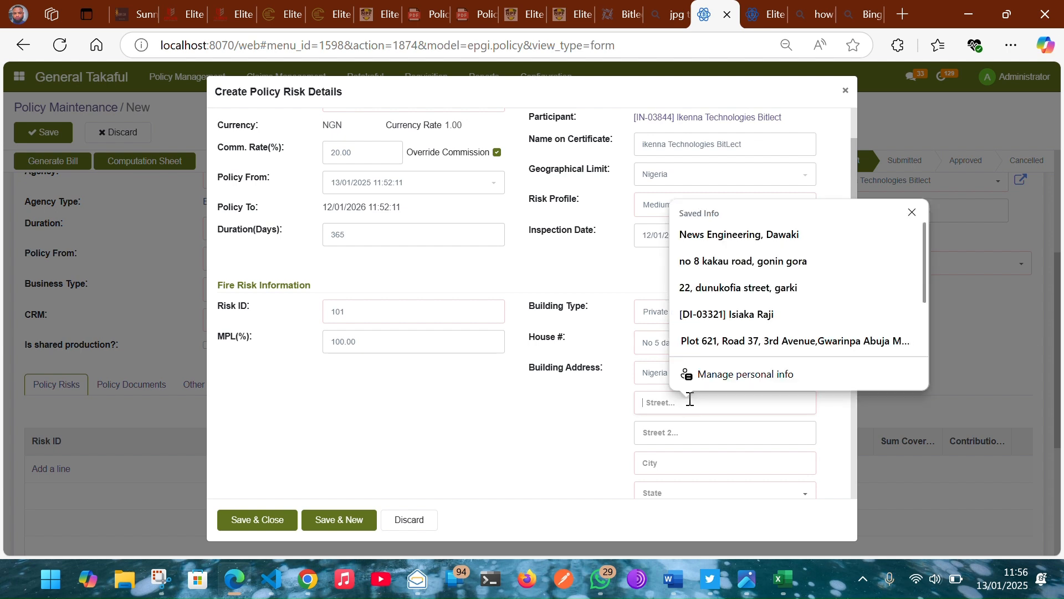
scroll(737, 260, "down", 1)
scroll(737, 257, "up", 1)
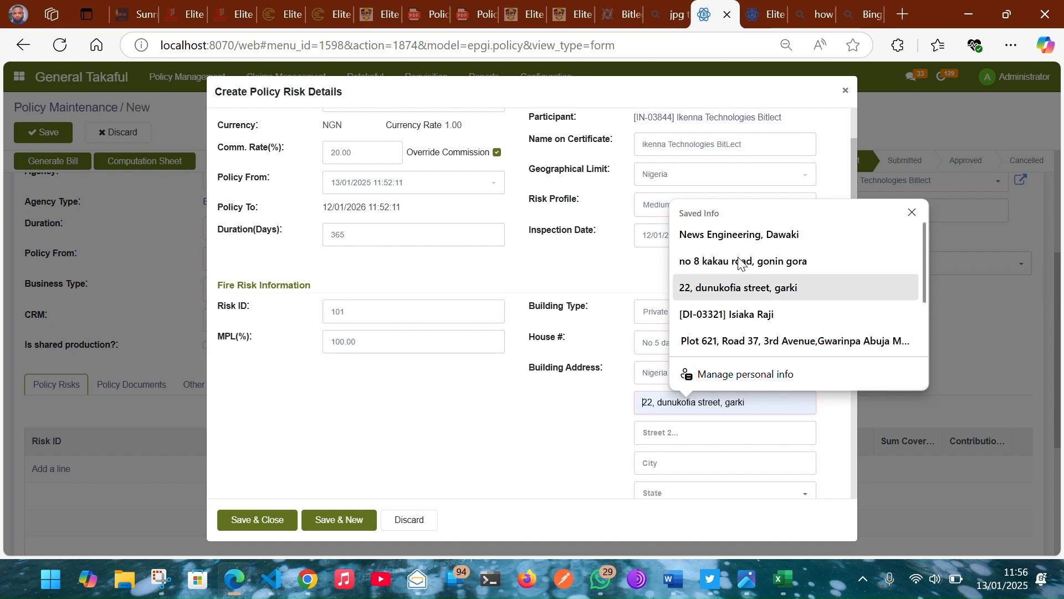
left_click(739, 234)
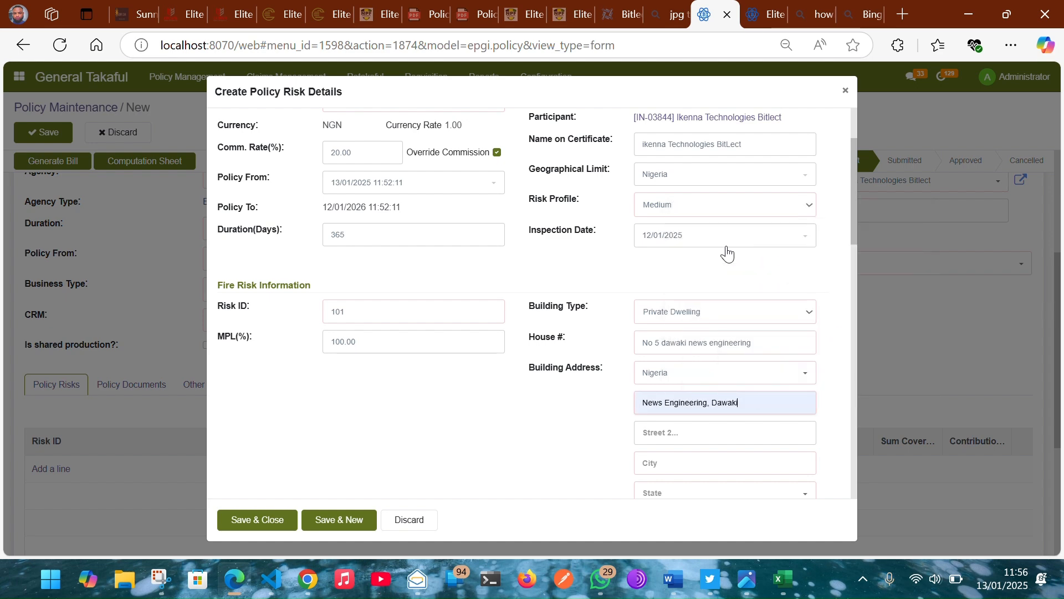
left_click(689, 461)
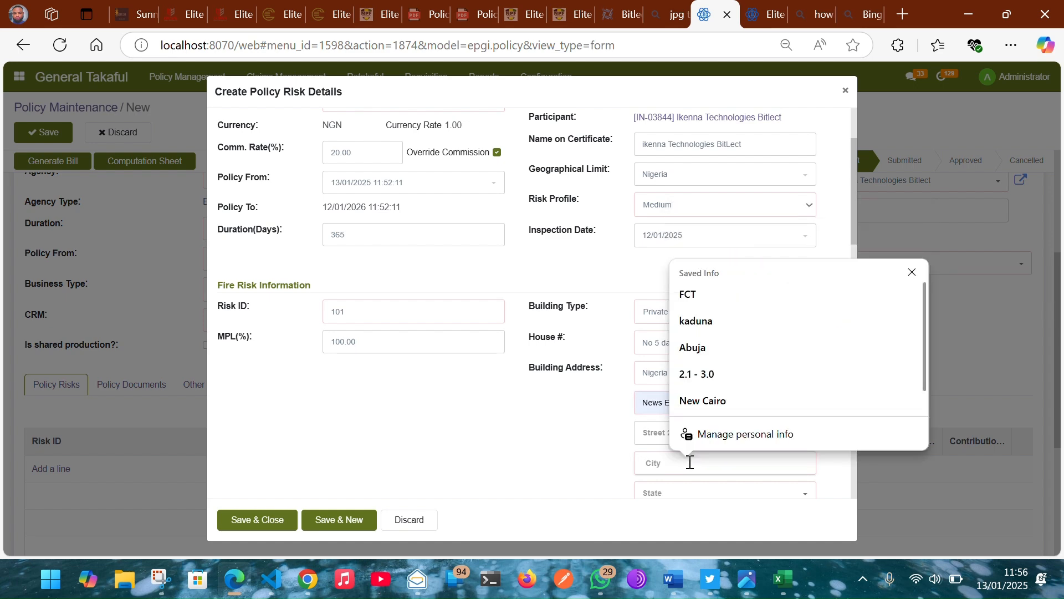
left_click(713, 295)
scroll(617, 399, "down", 2)
left_click(669, 383)
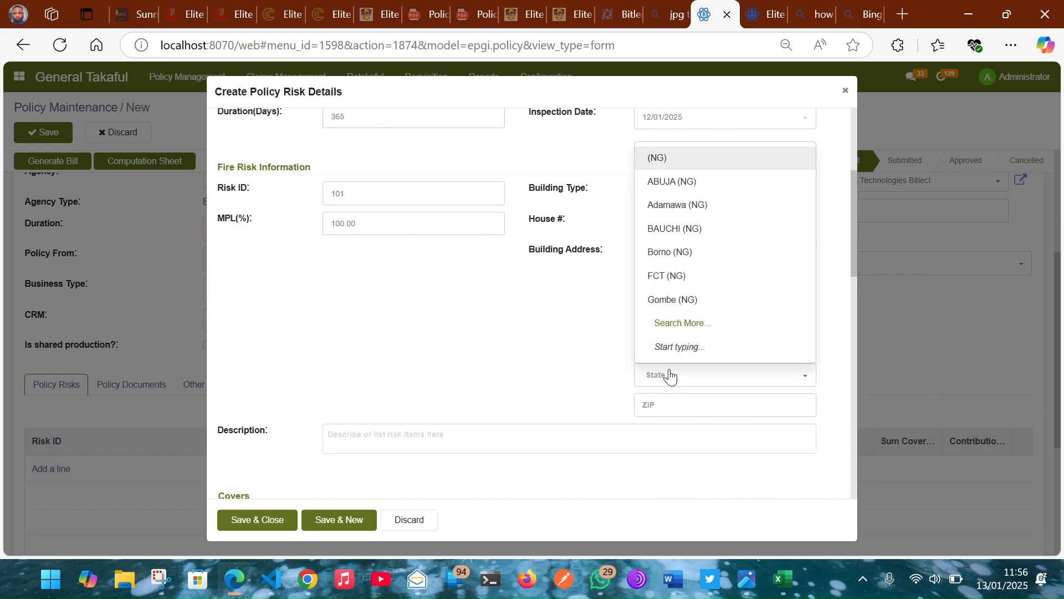
left_click(689, 188)
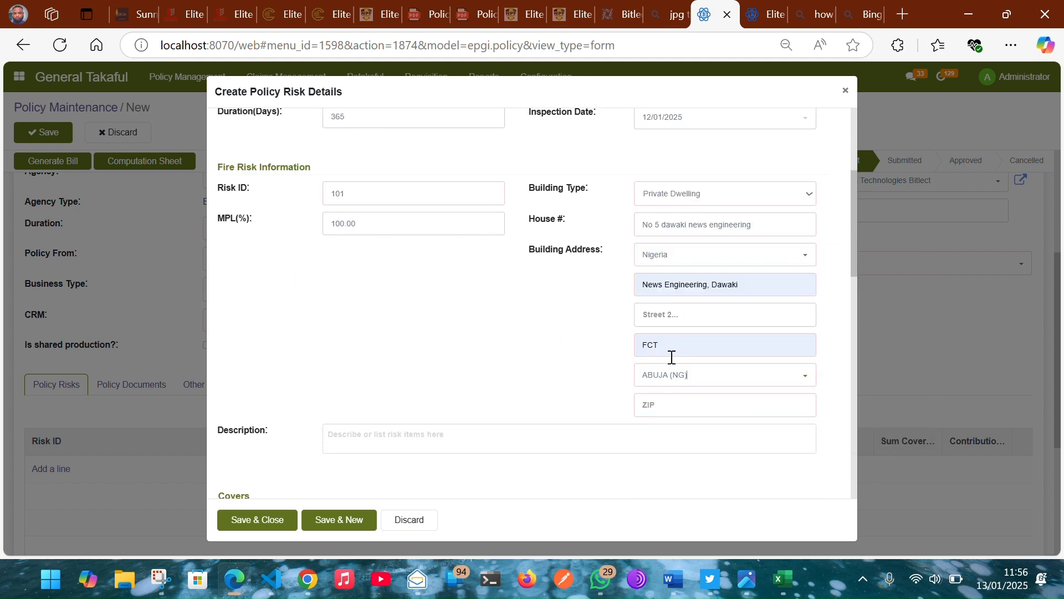
left_click(672, 409)
left_click(693, 453)
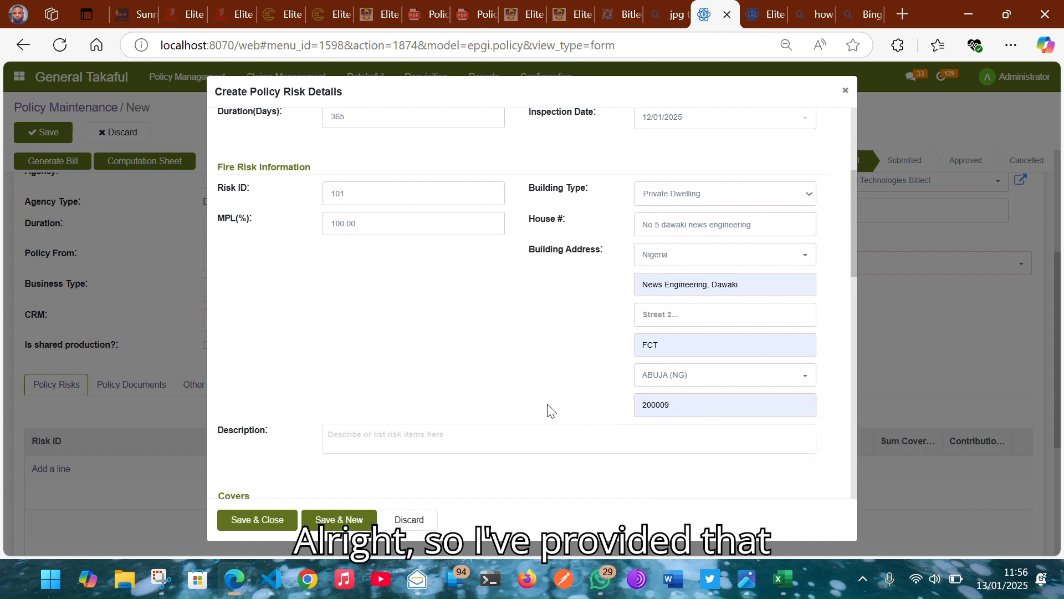
Step: Write 'A one storey building located in dawaki' as the risk description
left_click(450, 443)
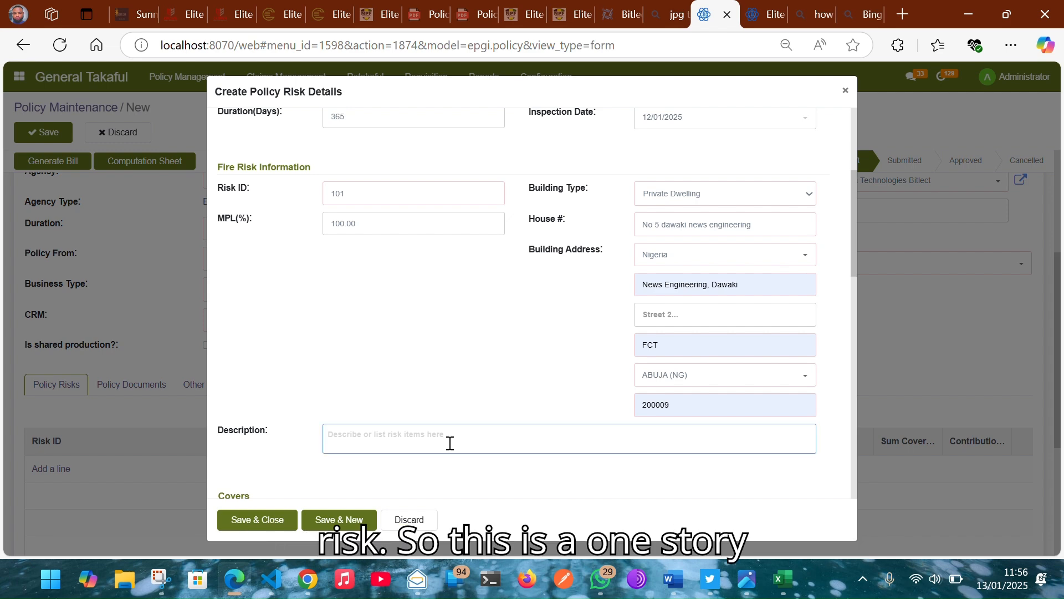
type("A o")
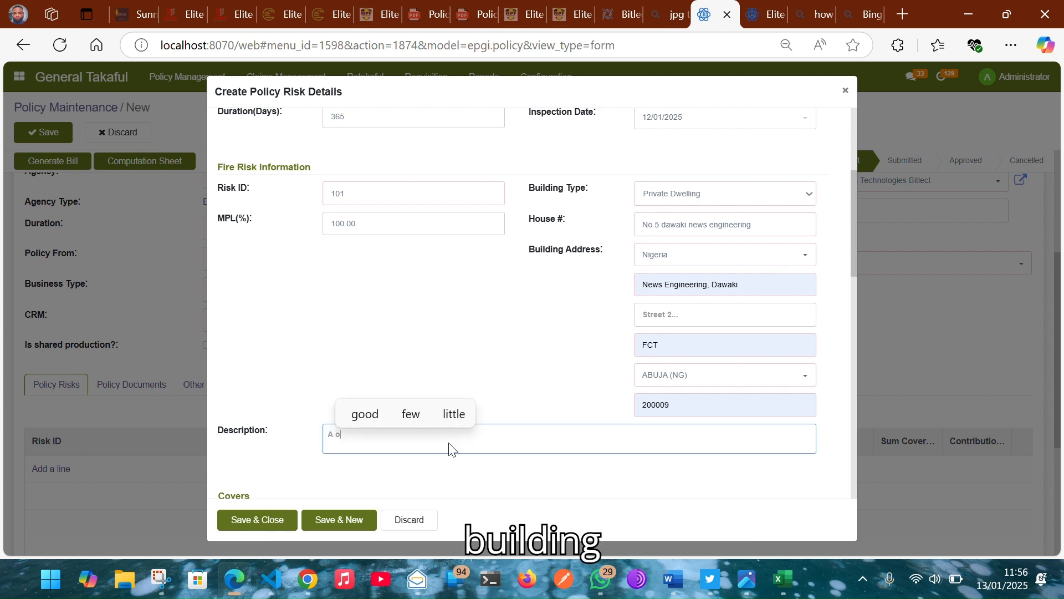
type("ne stor")
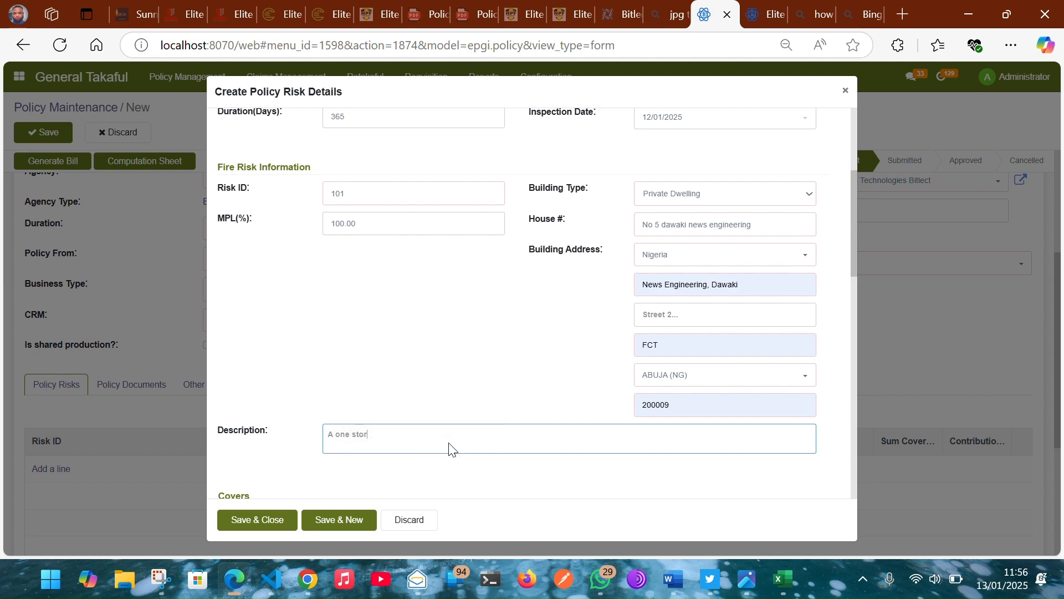
type("ey bui")
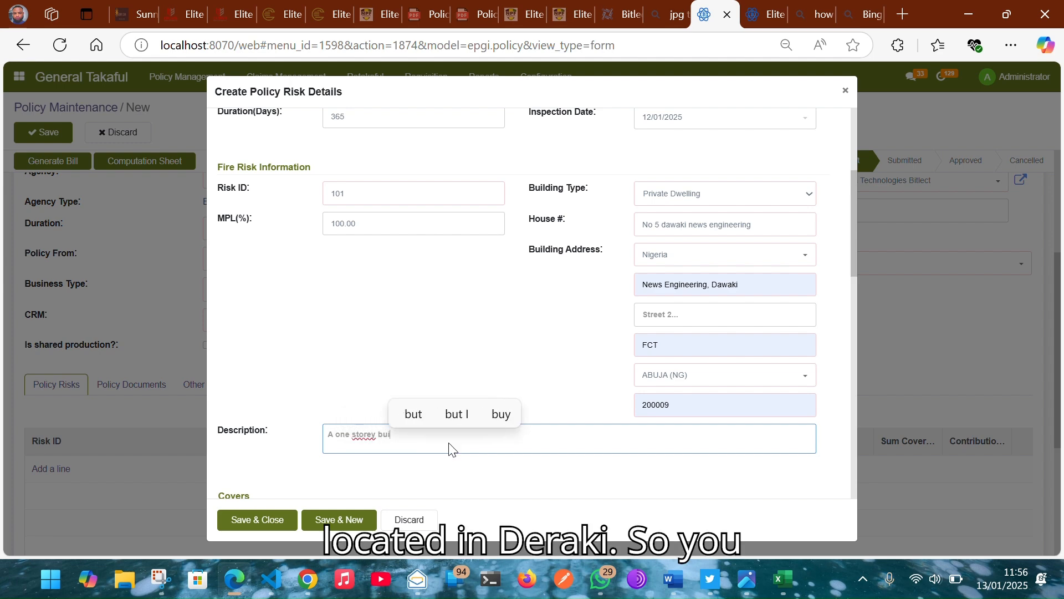
type("lding")
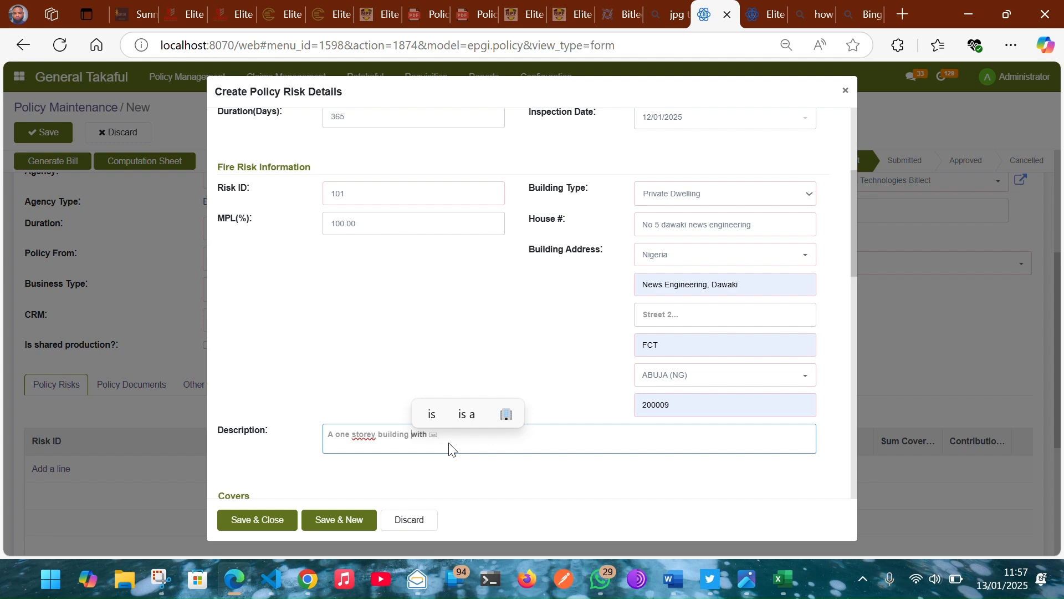
type("in")
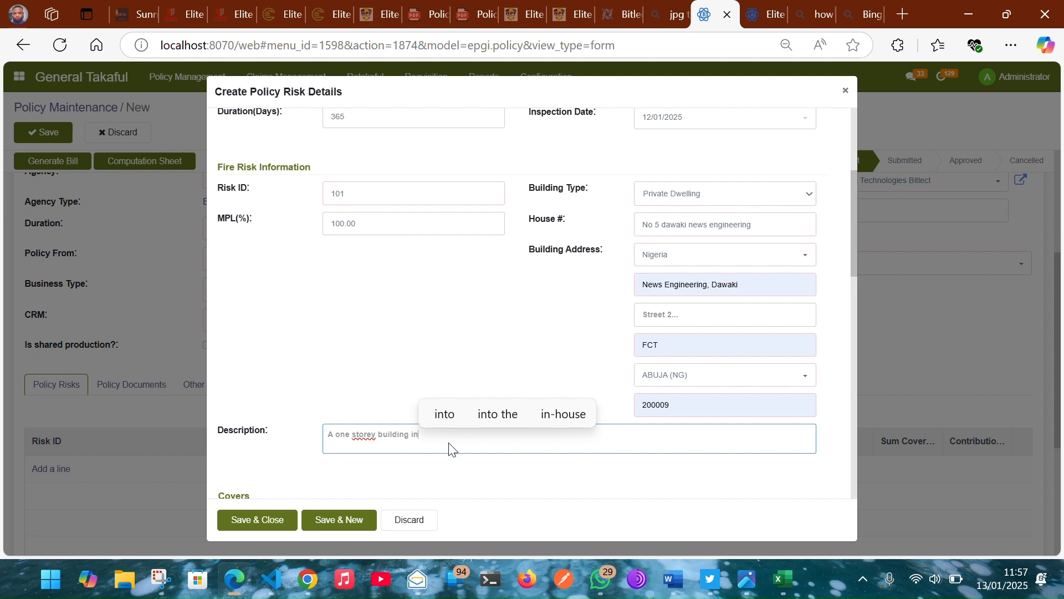
key("BackSpace")
key("BackSpace")
type("loca")
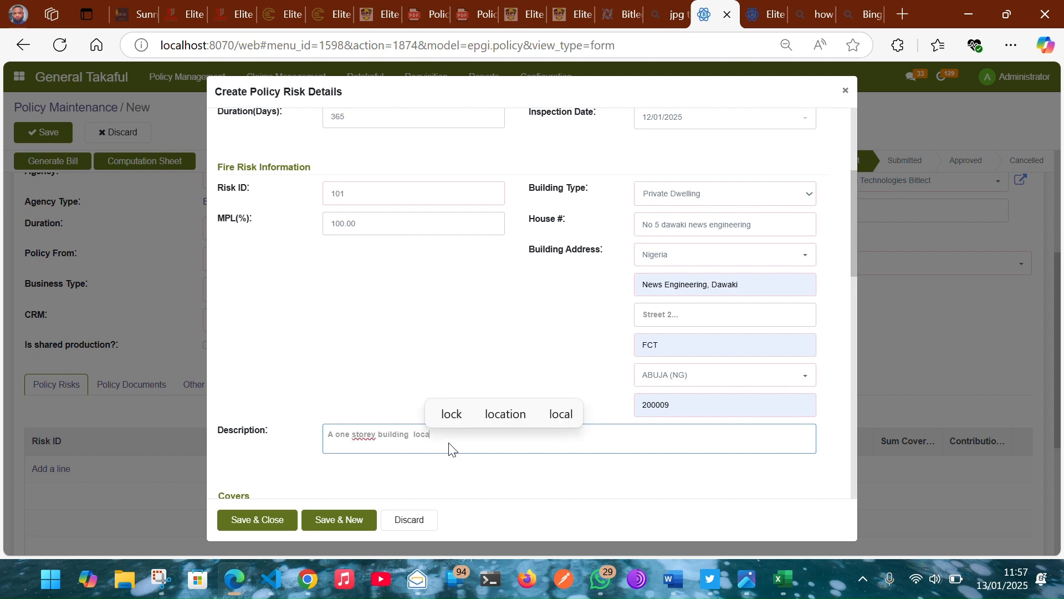
type("ted ")
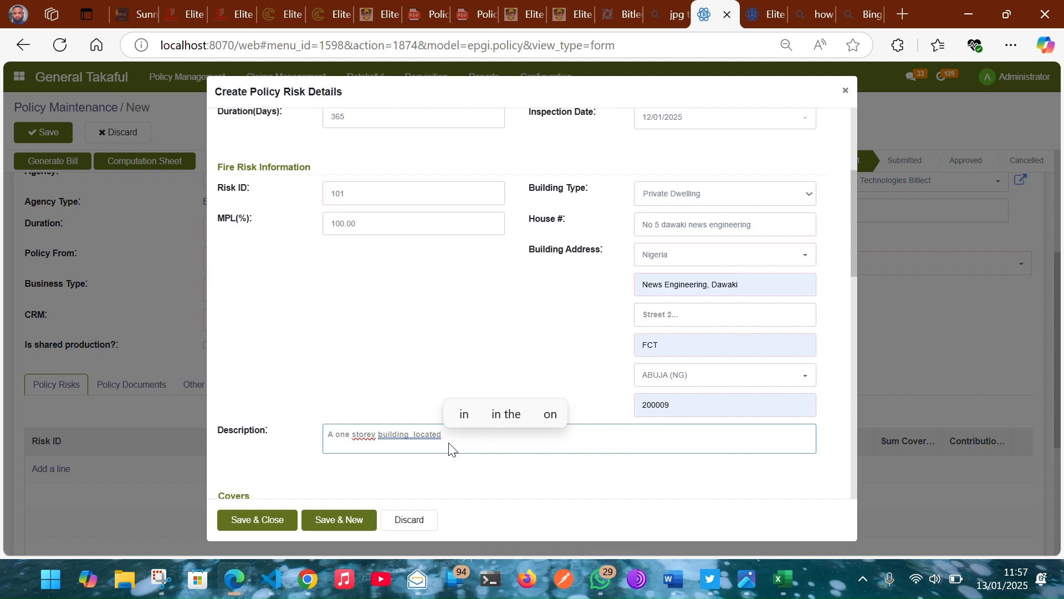
type("in dawaki")
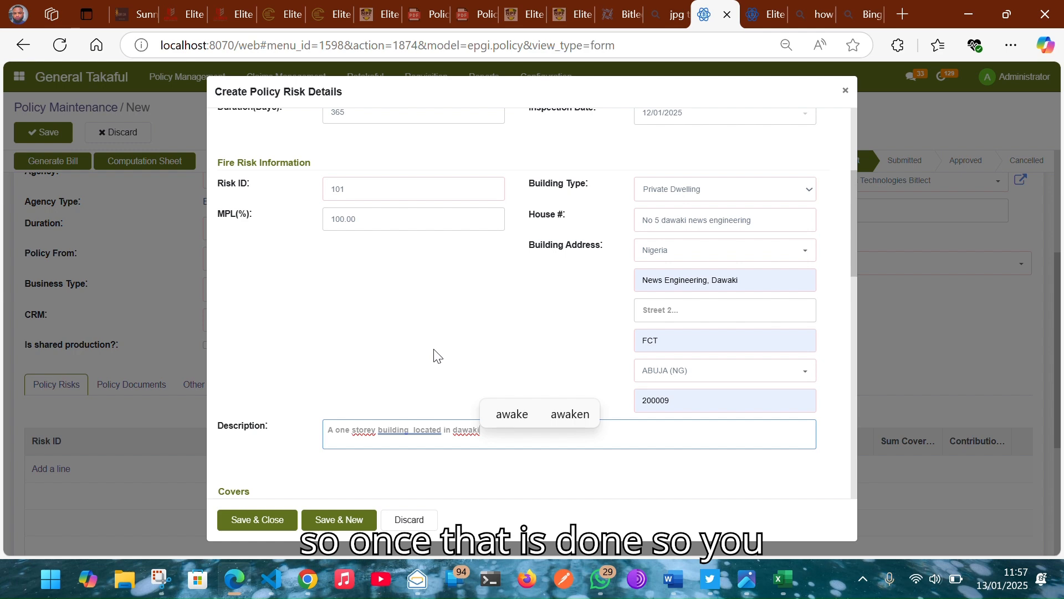
scroll(435, 356, "down", 4)
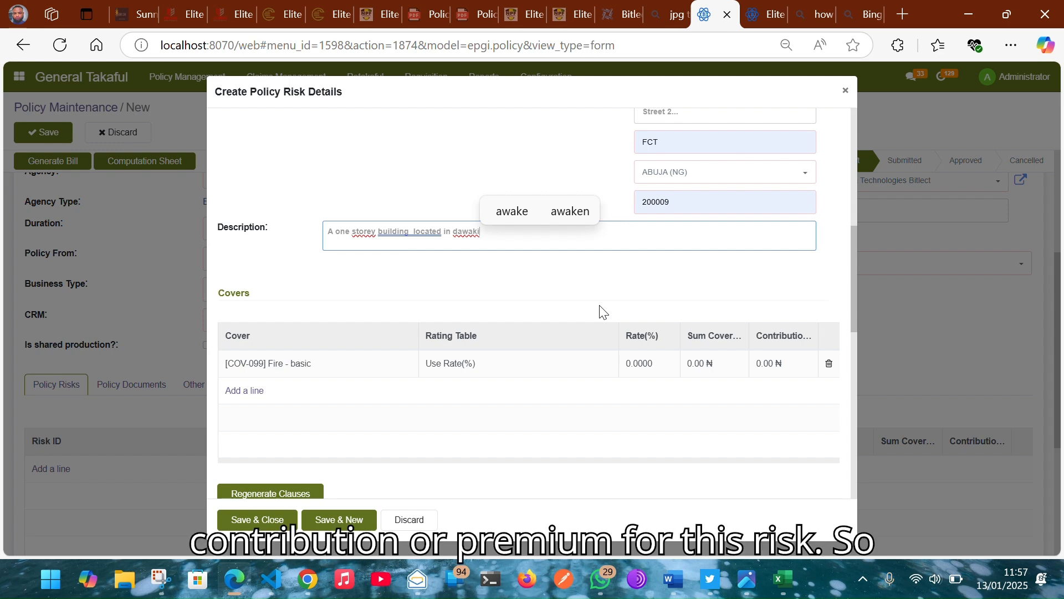
Step: Rate the Fire - basic cover at 0.5% on a 100000000 sum covered
left_click(443, 366)
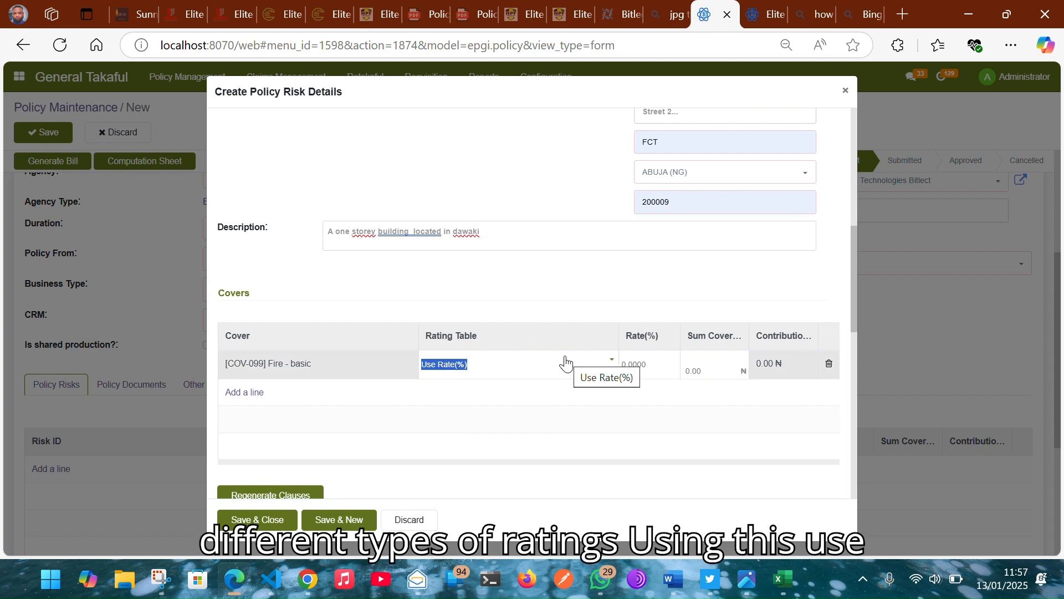
left_click(656, 366)
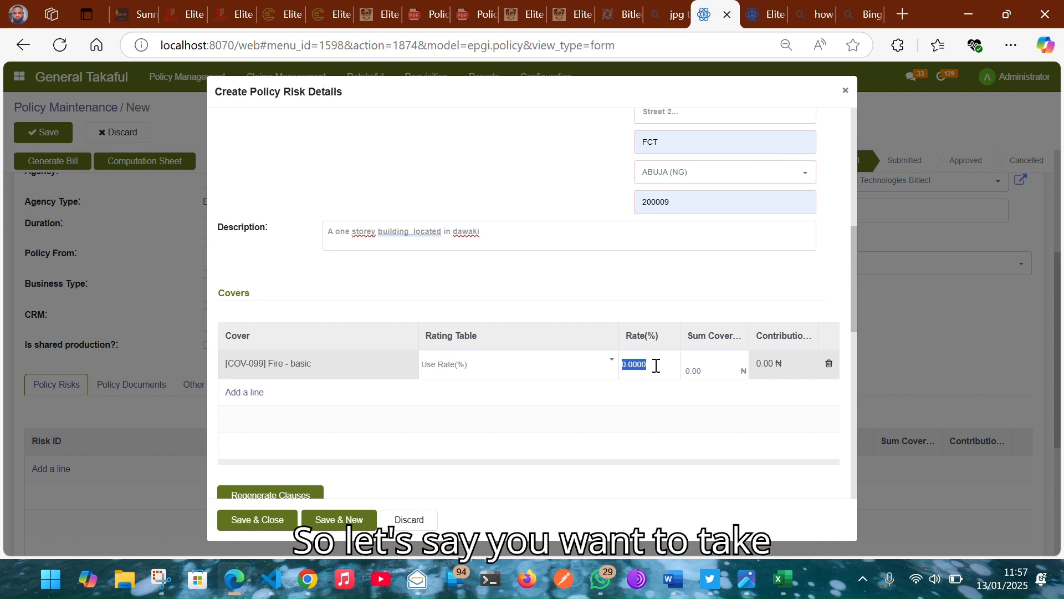
type("0")
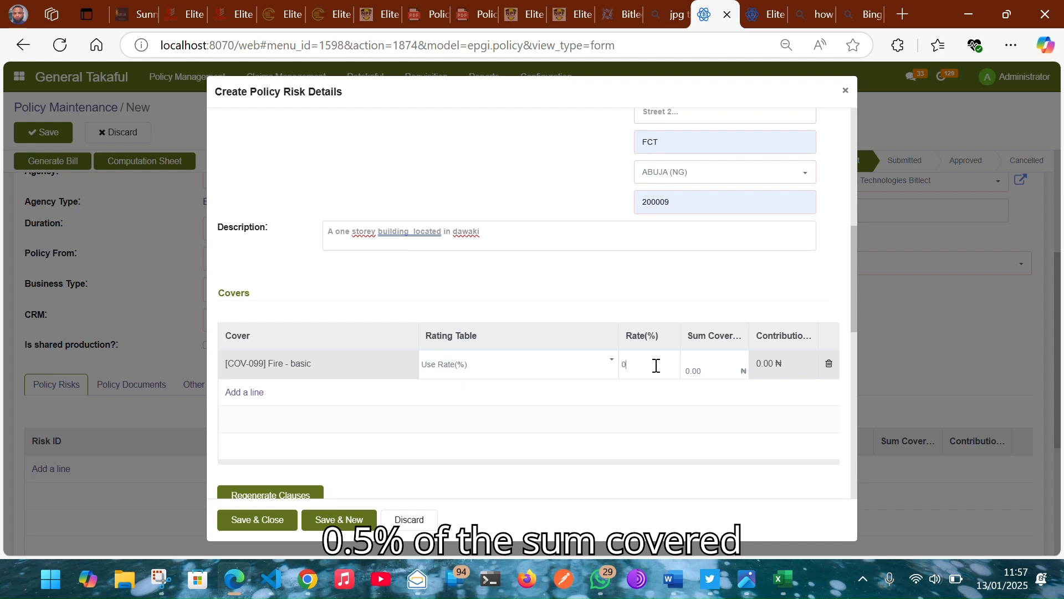
type(".5")
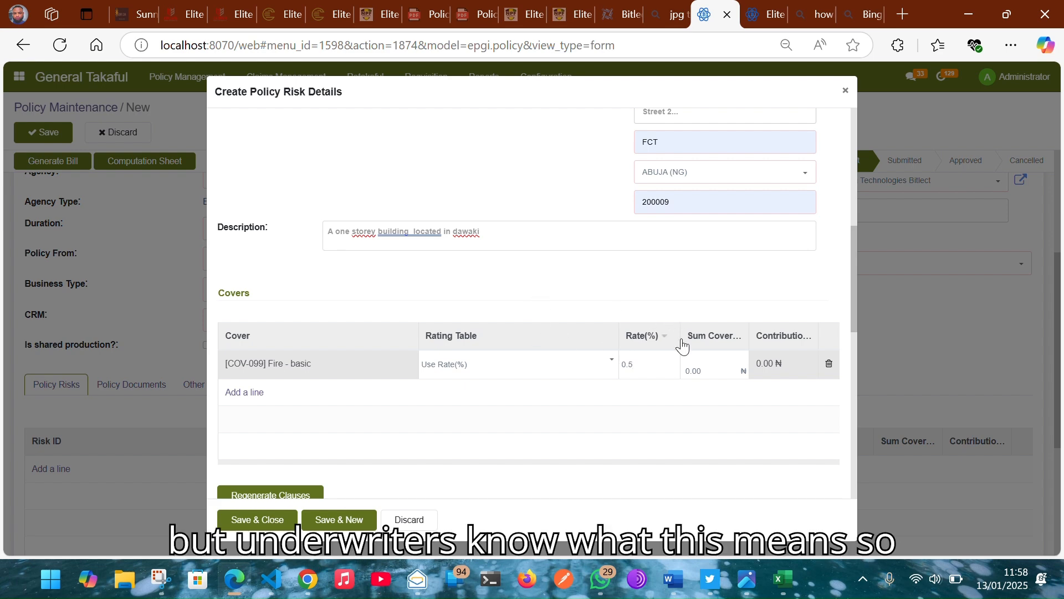
left_click(702, 368)
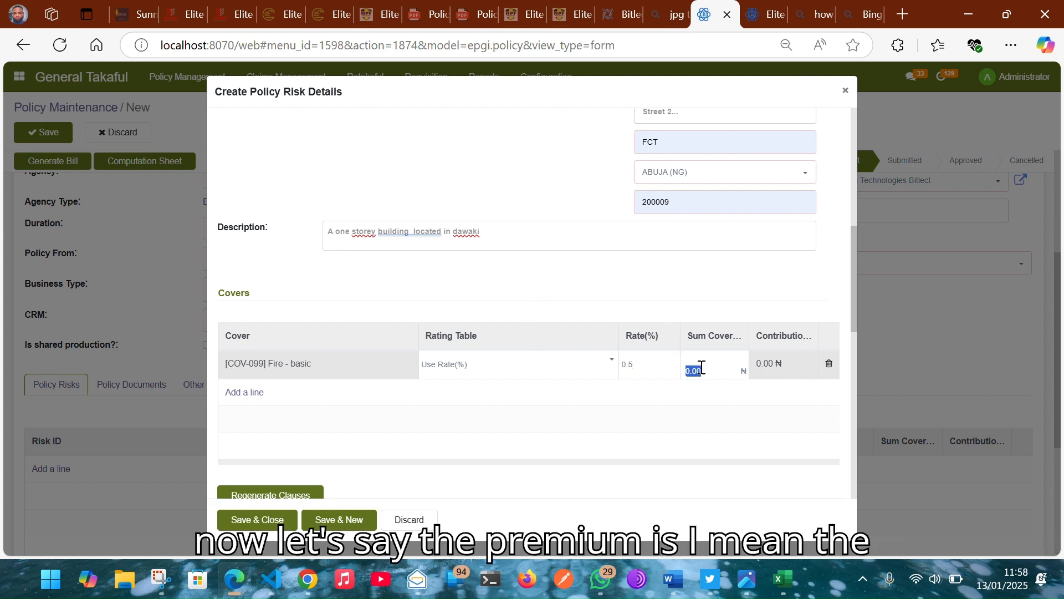
type("100,000,000")
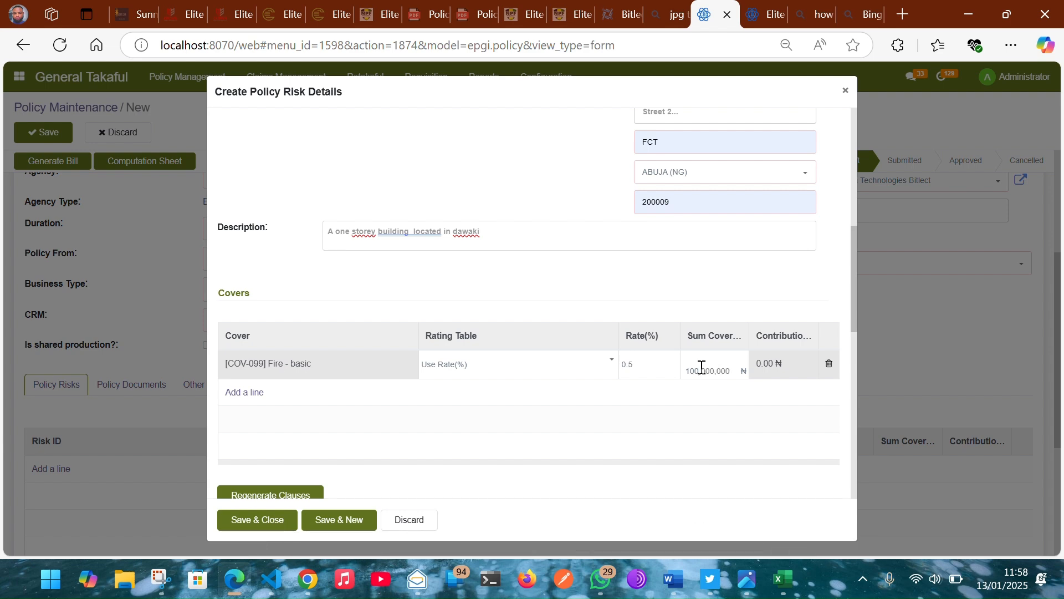
type("0000")
left_click(547, 273)
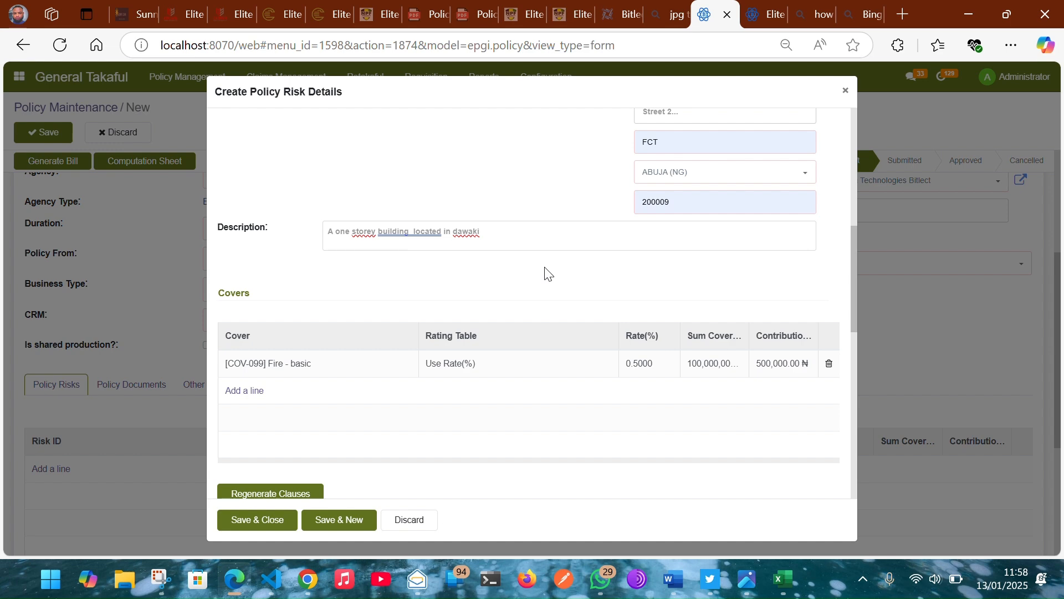
left_click(474, 367)
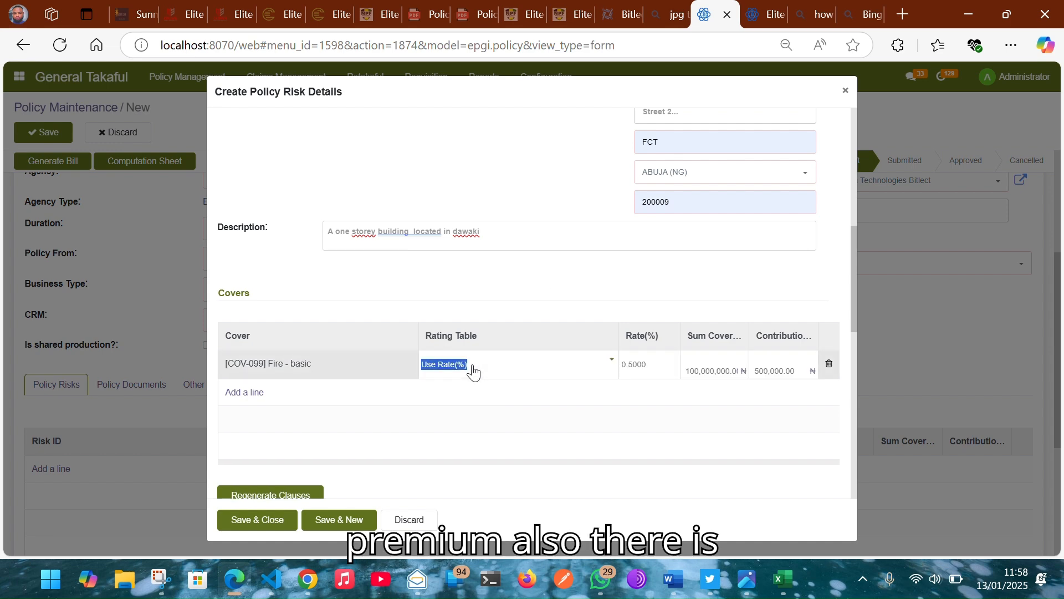
Step: Switch the Fire - basic cover to Use Absolute Amount with a 1,000,000 contribution
left_click(473, 370)
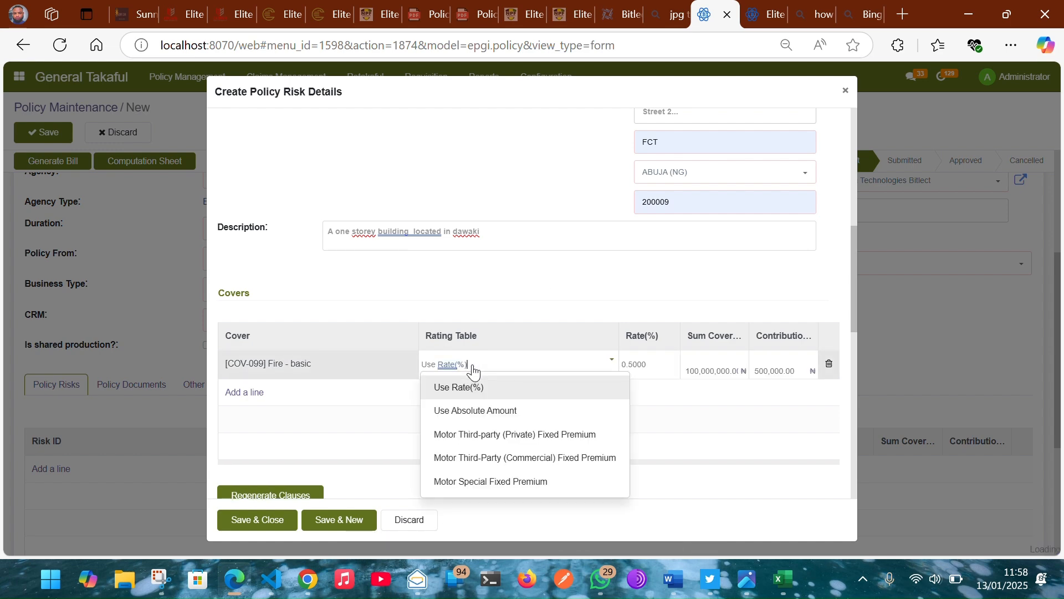
left_click(475, 410)
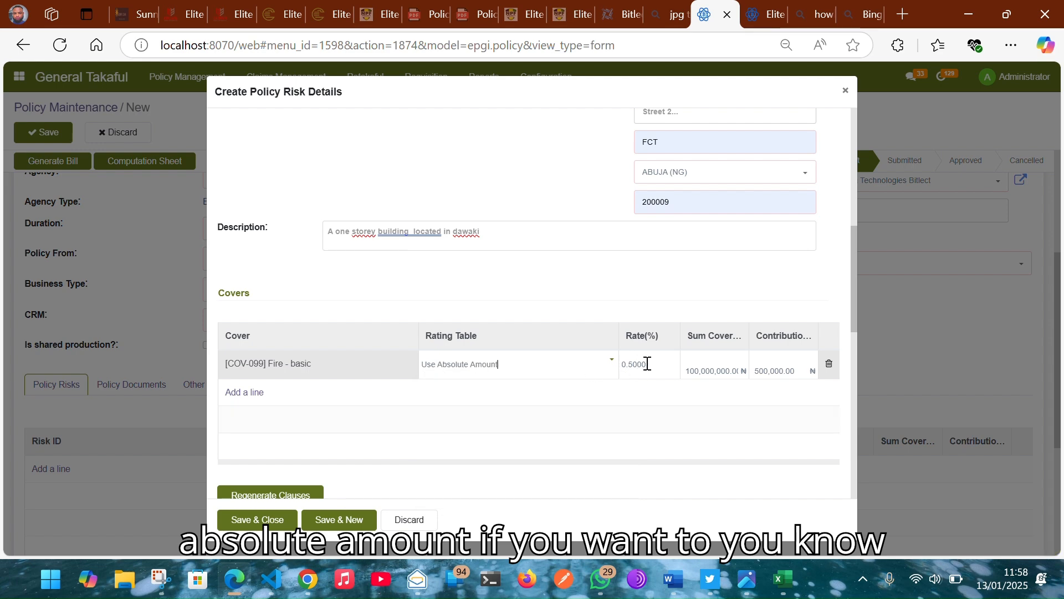
left_click(786, 366)
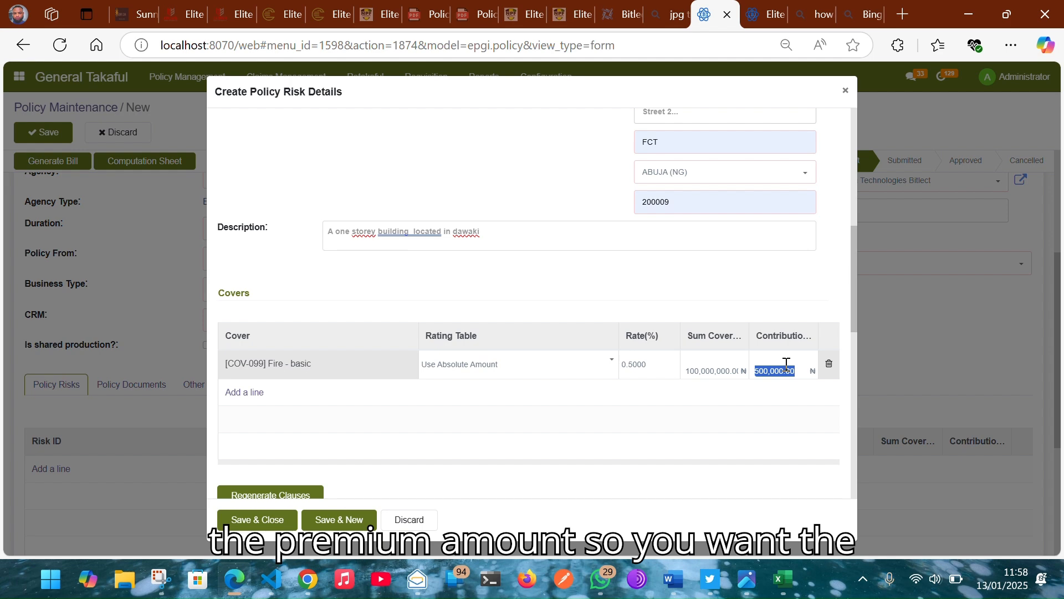
type("1")
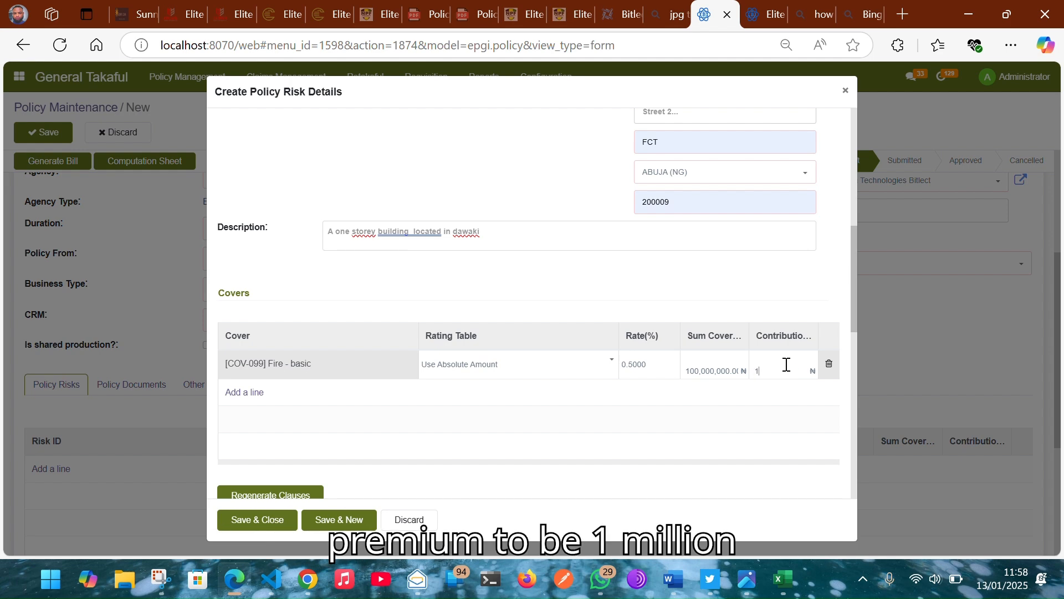
type(",0")
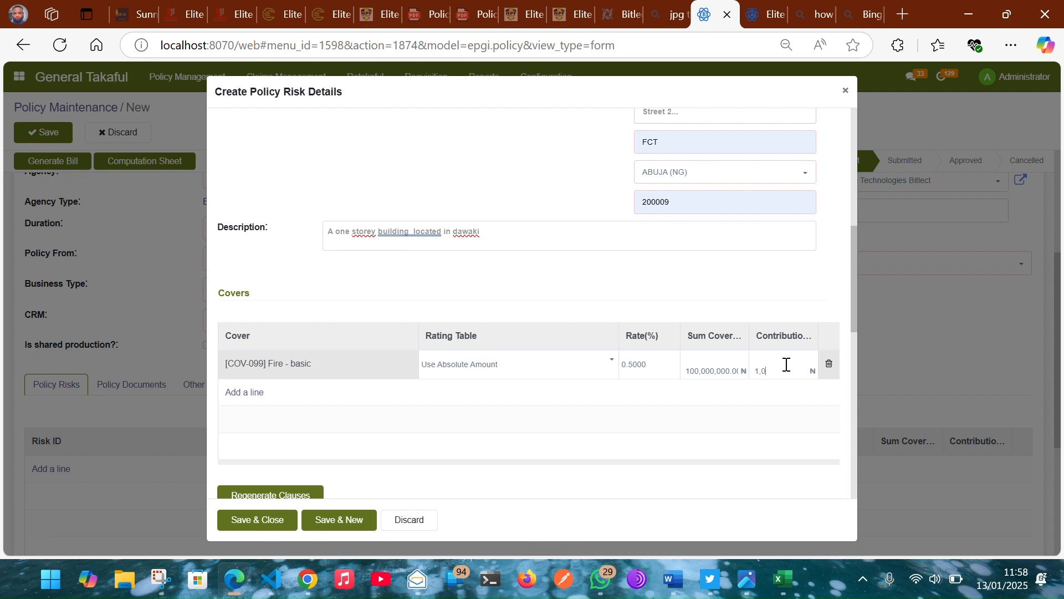
type("00,000")
left_click(643, 275)
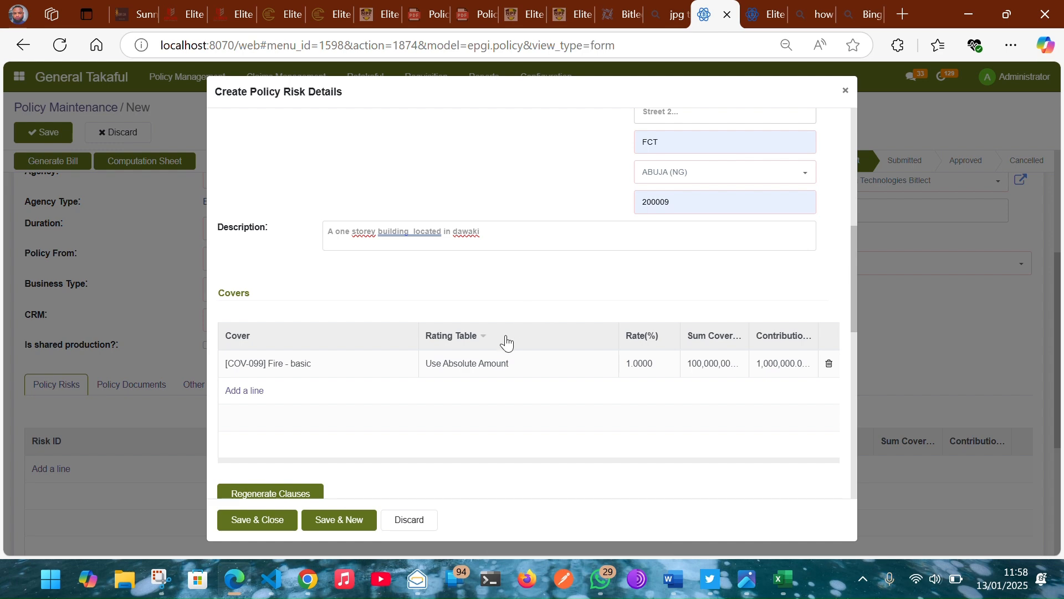
Step: Confirm the Use Absolute Amount rating and save risk 101 to the policy
left_click(485, 368)
left_click(485, 368)
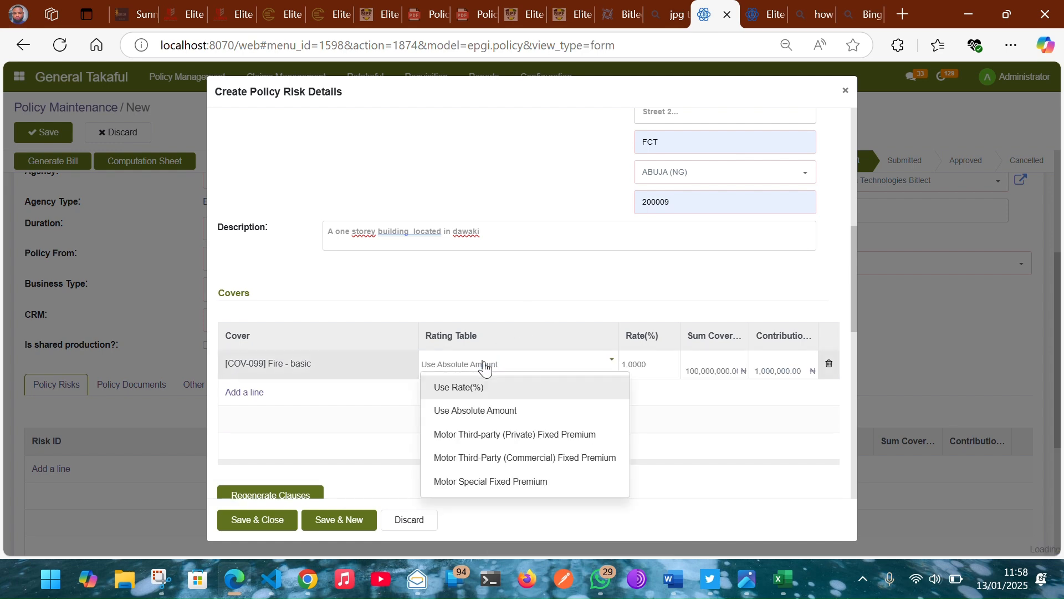
left_click(455, 300)
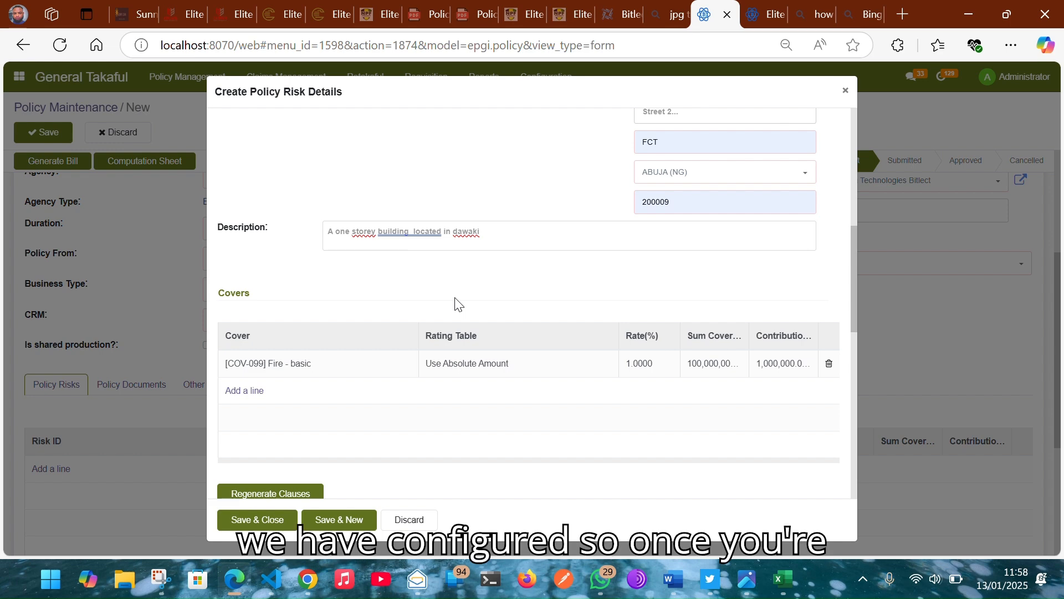
scroll(457, 304, "down", 6)
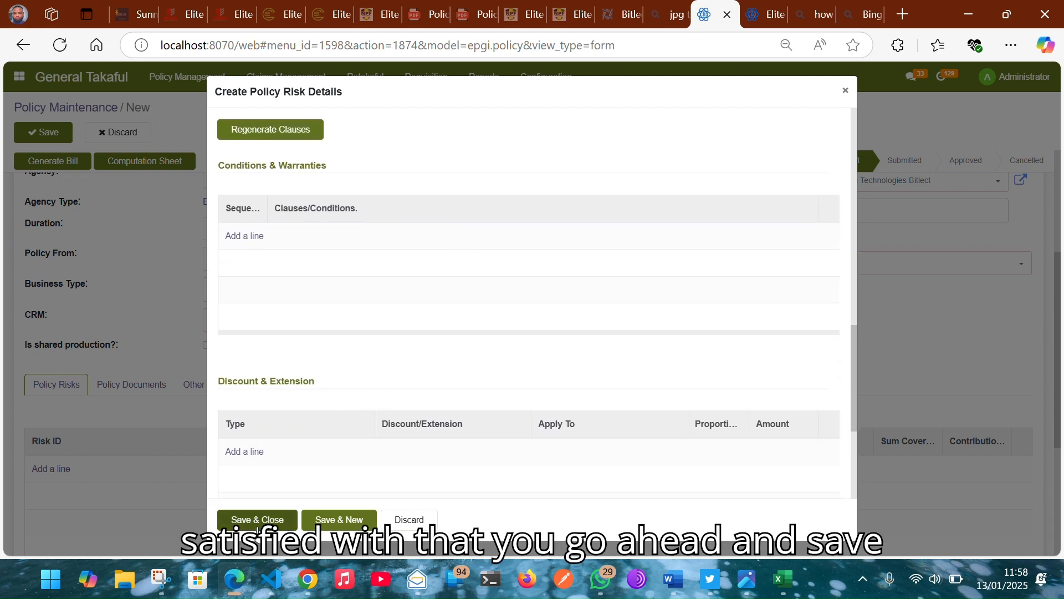
left_click(256, 524)
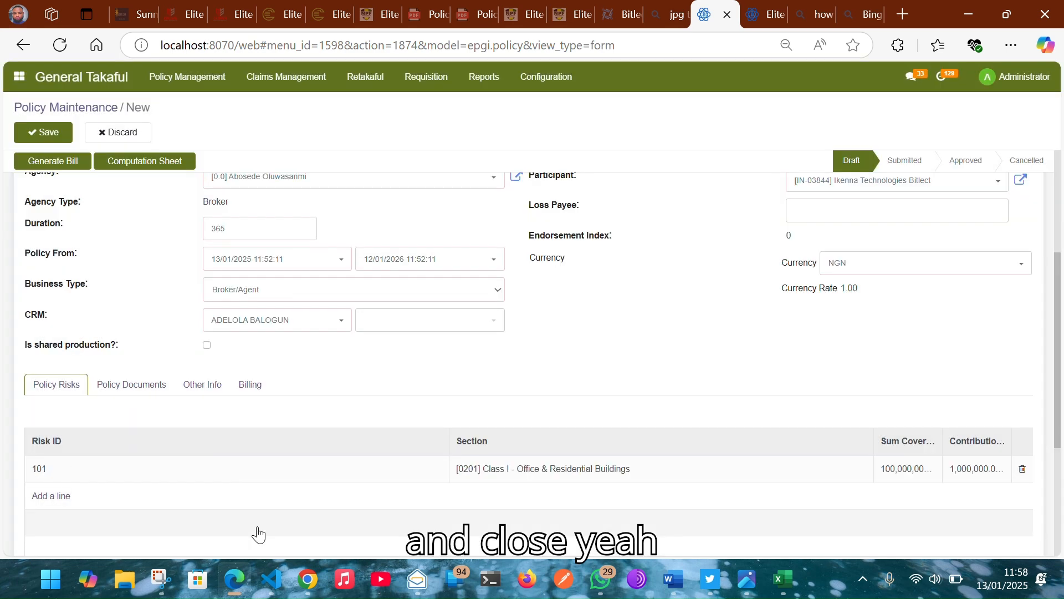
Step: Reopen risk 101 and regenerate its clauses, confirming replacement of the existing ones
left_click(214, 482)
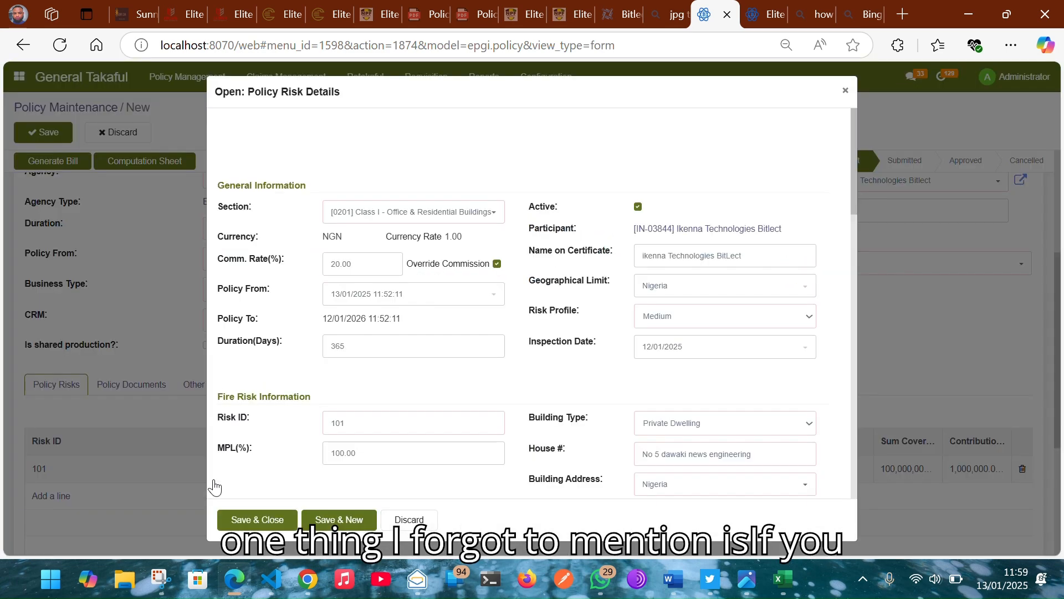
scroll(427, 427, "down", 10)
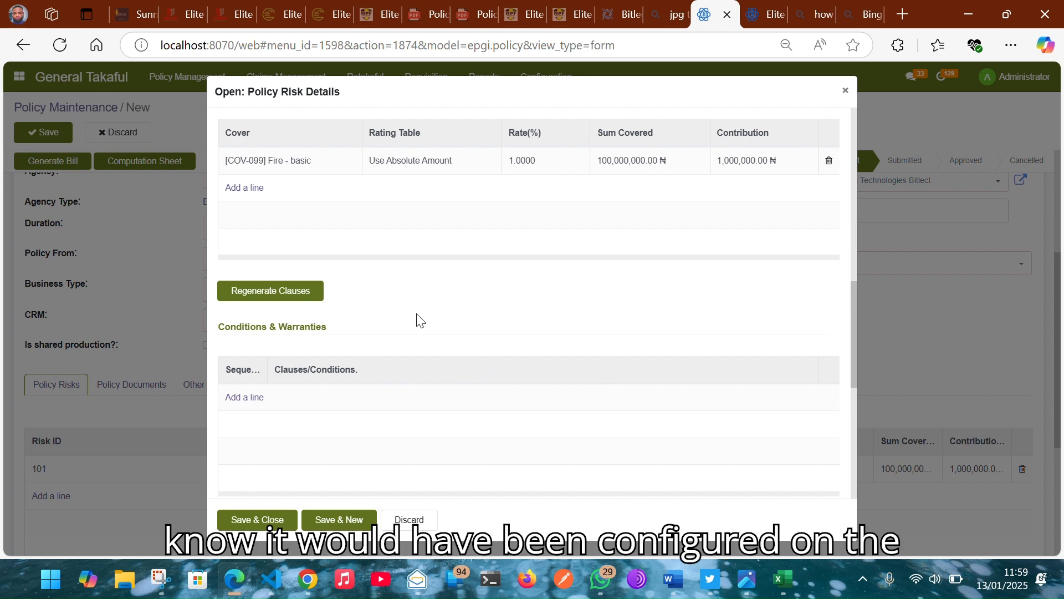
scroll(417, 320, "down", 1)
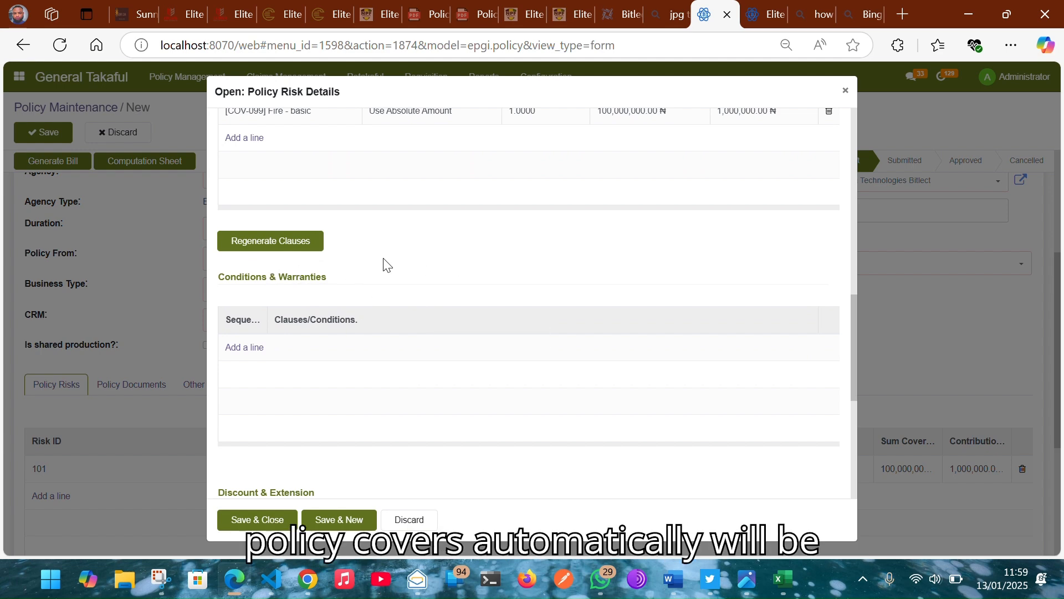
left_click(301, 248)
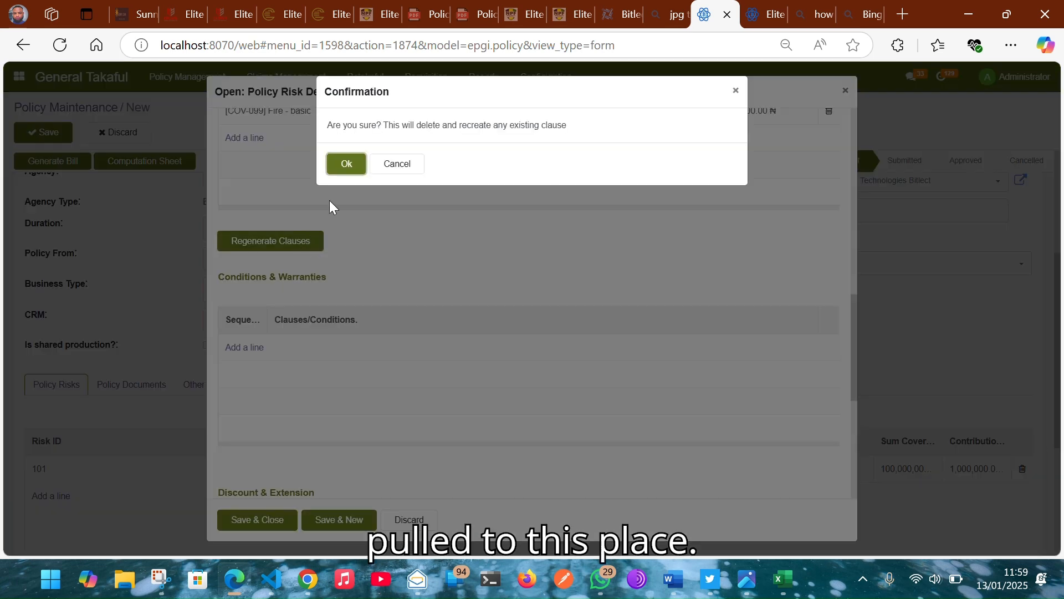
left_click(347, 165)
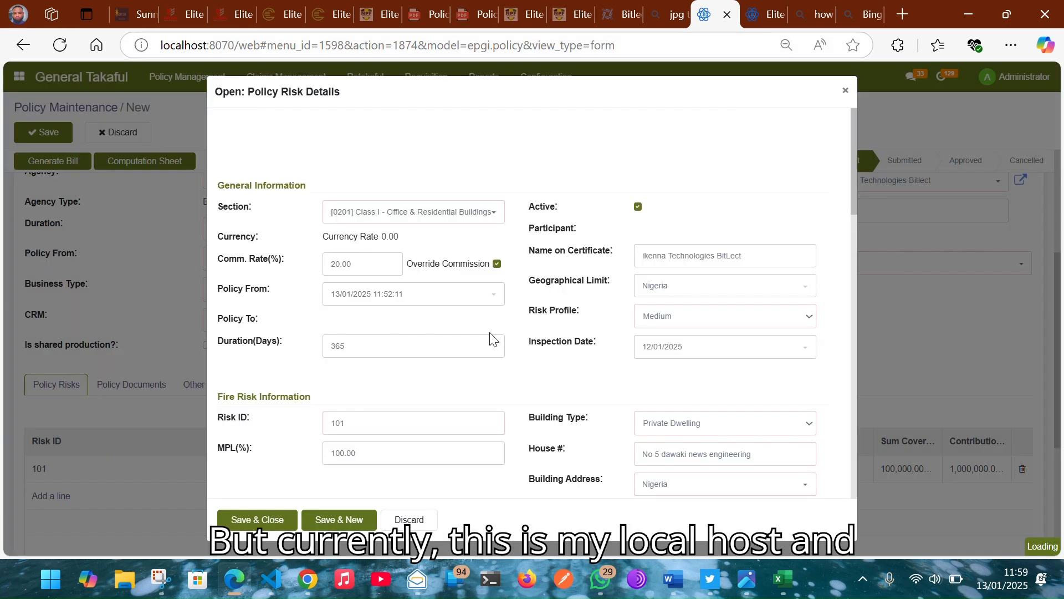
Step: Save and close risk 101, then bring up the policy's premium computation sheet
scroll(465, 375, "down", 10)
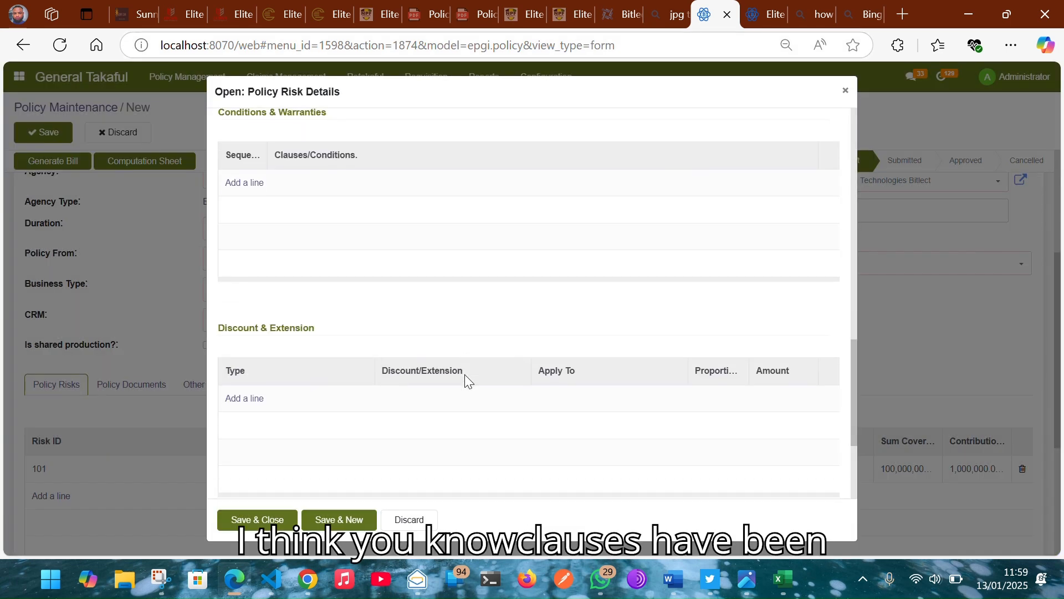
scroll(465, 375, "up", 8)
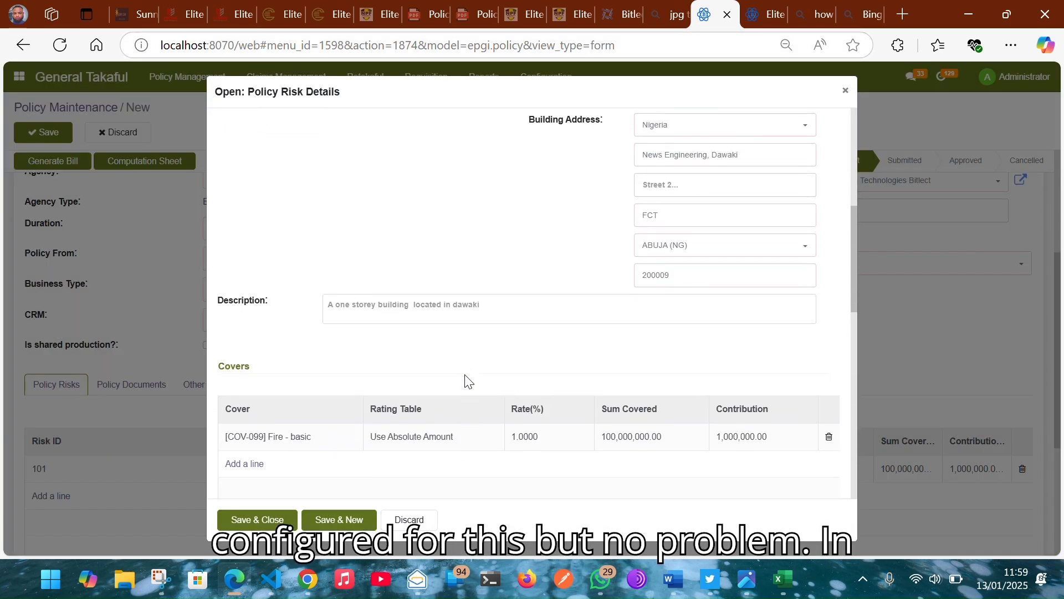
scroll(464, 376, "down", 5)
scroll(377, 337, "down", 2)
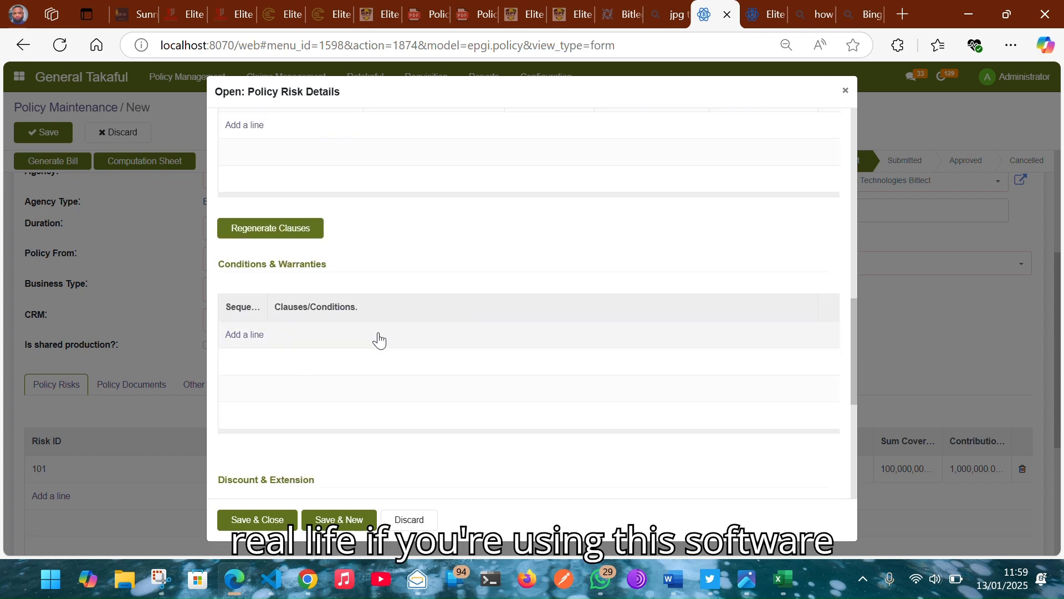
scroll(403, 438, "down", 1)
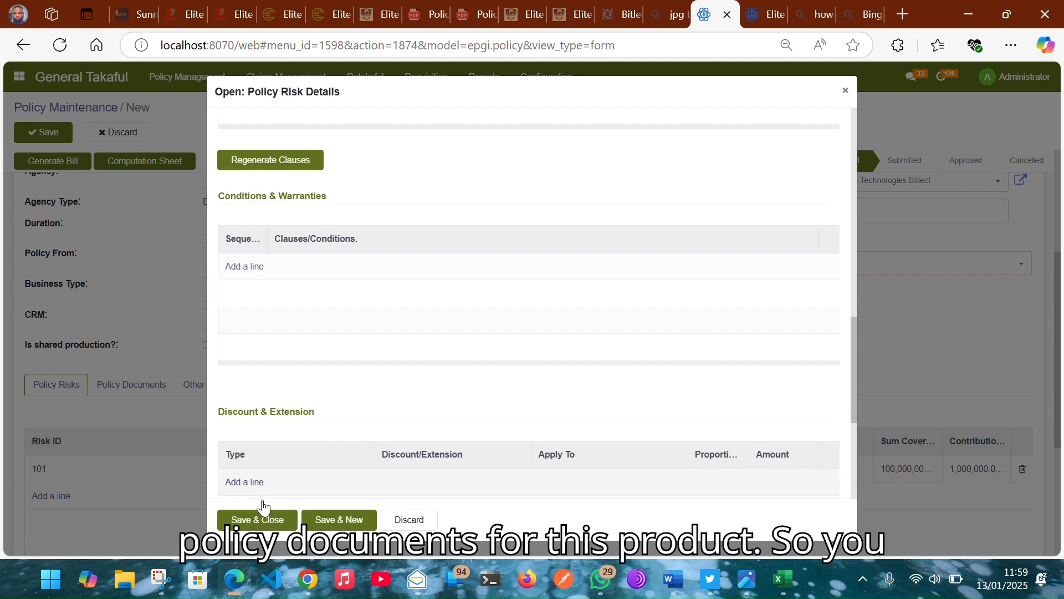
left_click(271, 526)
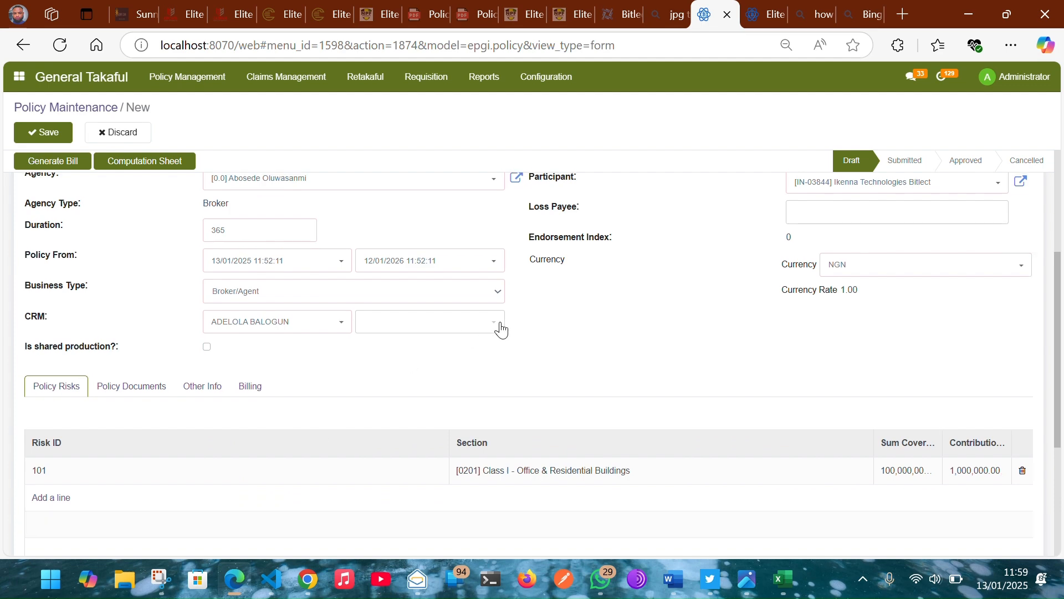
scroll(501, 329, "up", 2)
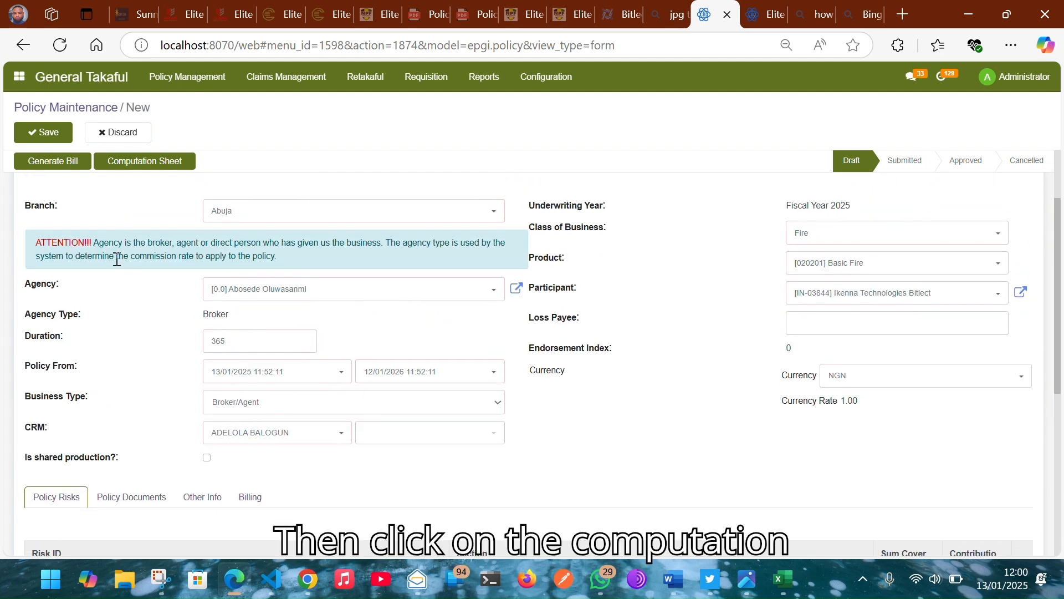
left_click(180, 159)
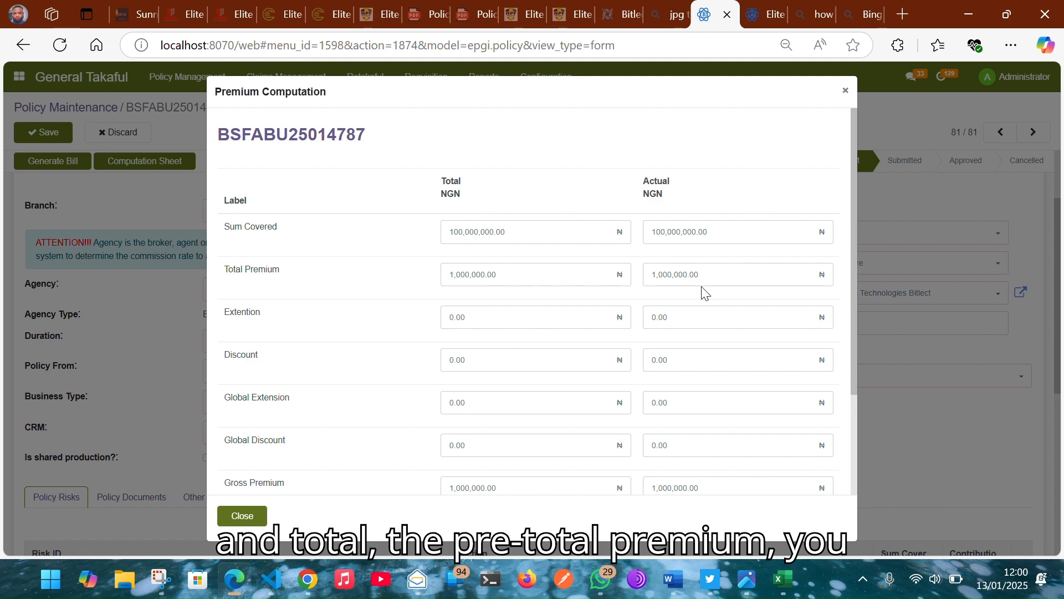
Step: Check the 200,000.00 commission and 800,000.00 net premium, then close the computation sheet
scroll(444, 419, "down", 1)
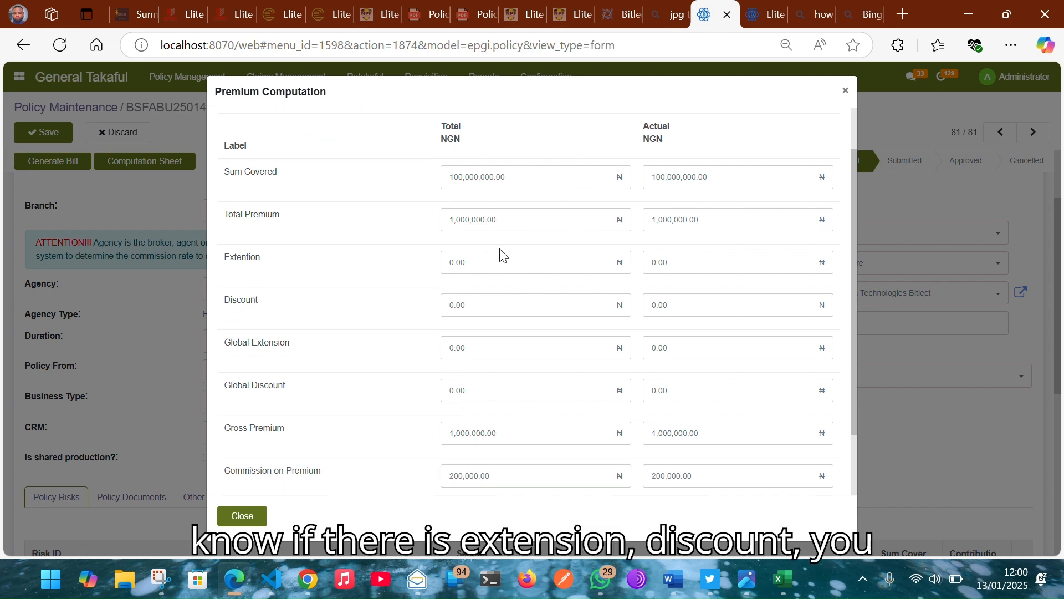
scroll(647, 329, "down", 2)
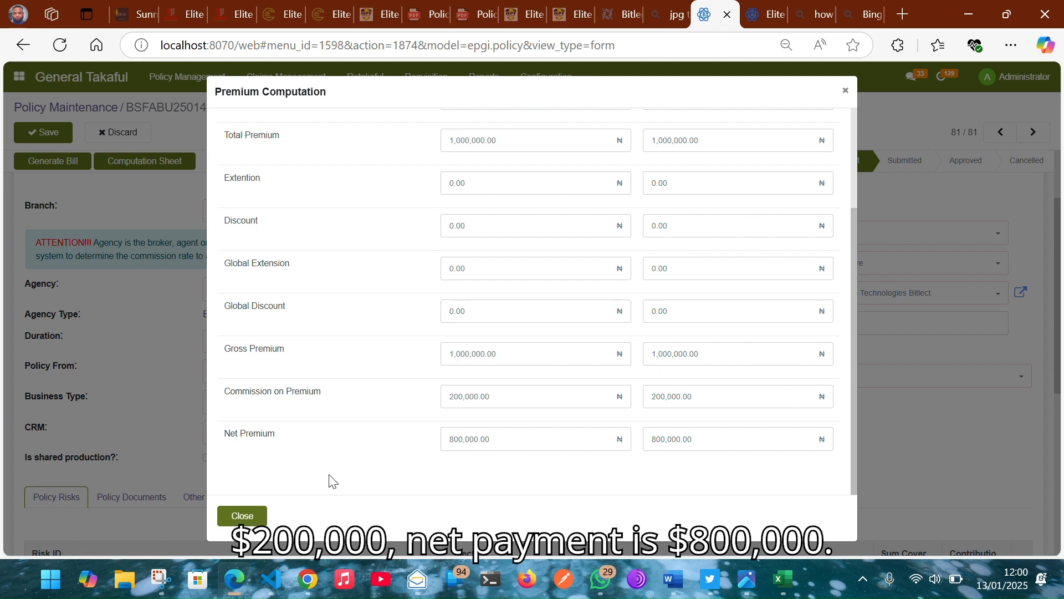
left_click(242, 515)
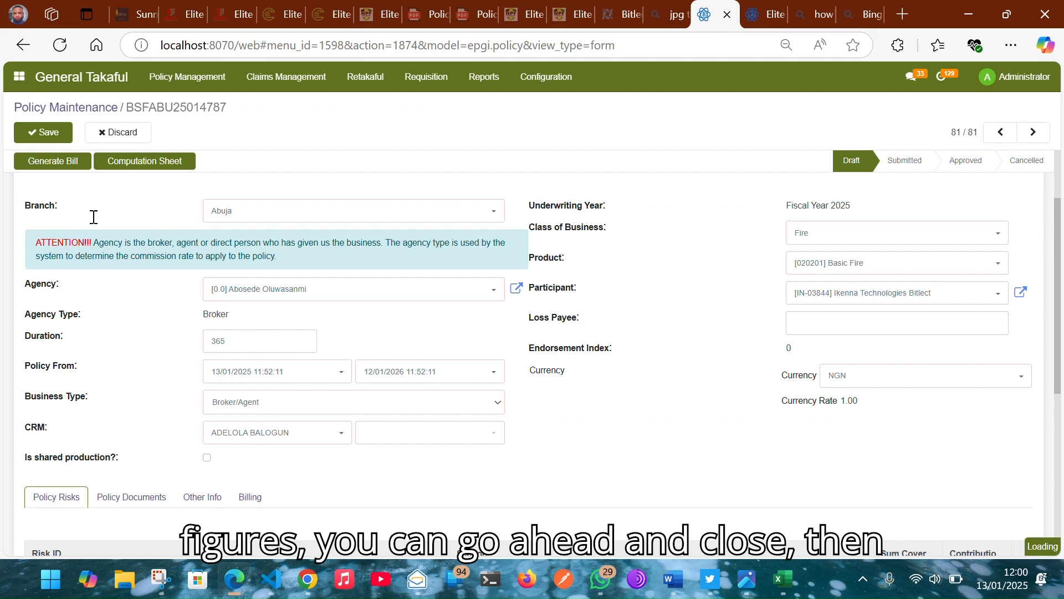
Step: Generate the policy's bill with a superior as approver and submit it
left_click(62, 166)
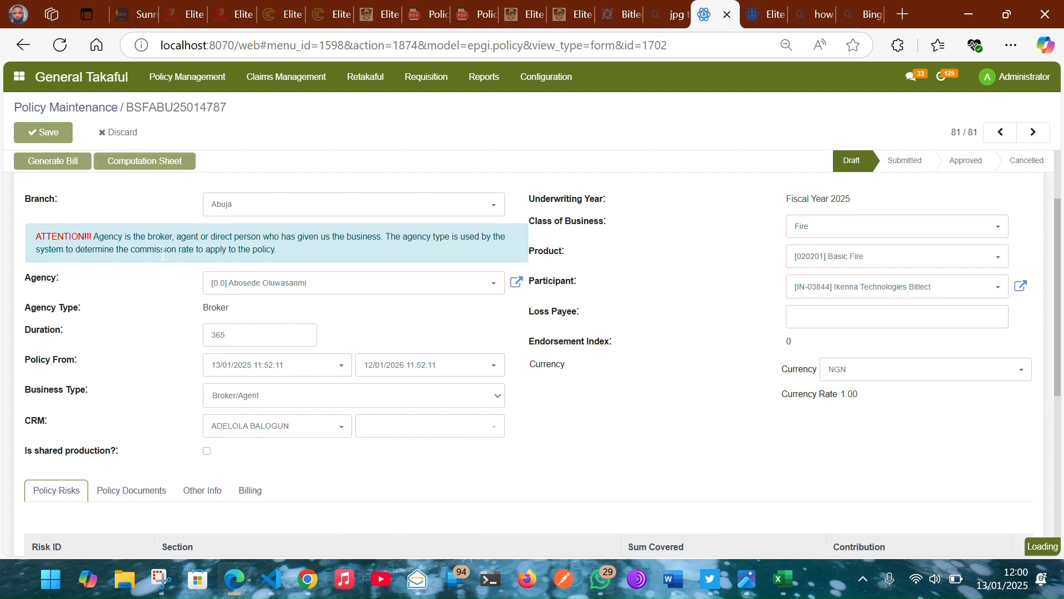
scroll(443, 263, "down", 1)
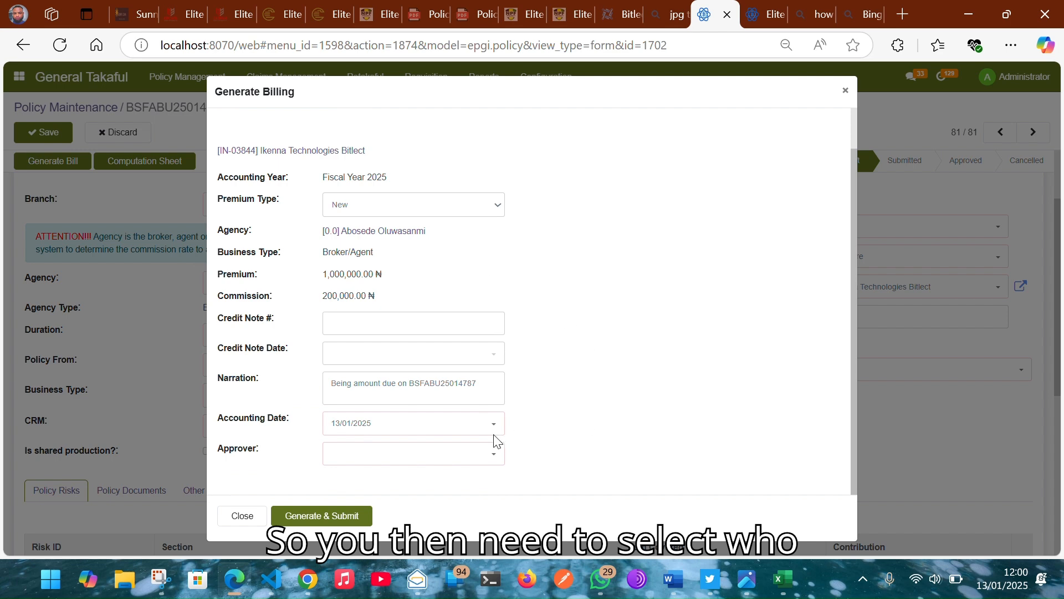
left_click(459, 464)
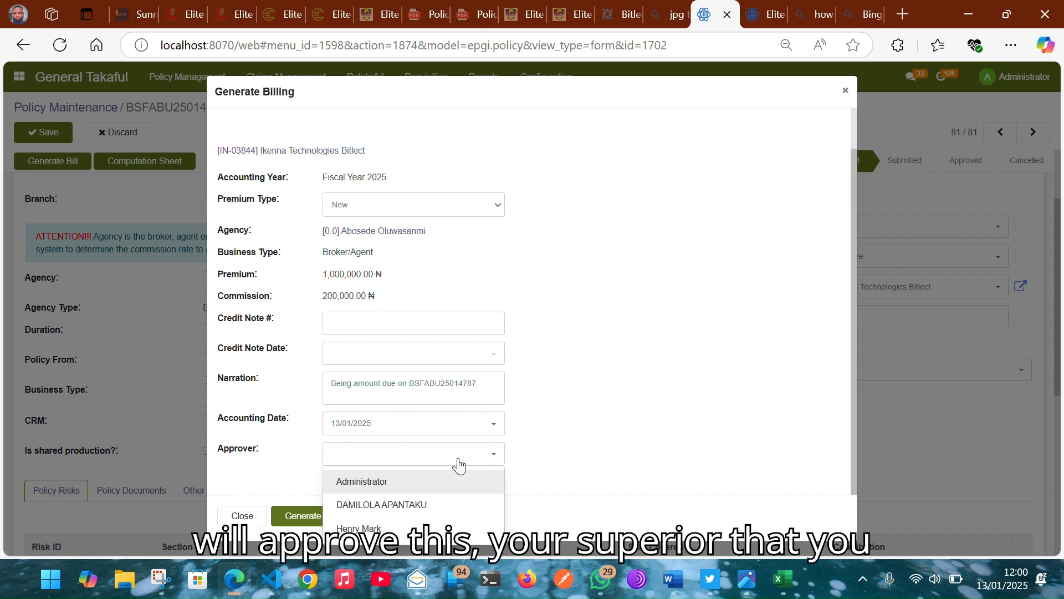
left_click(490, 527)
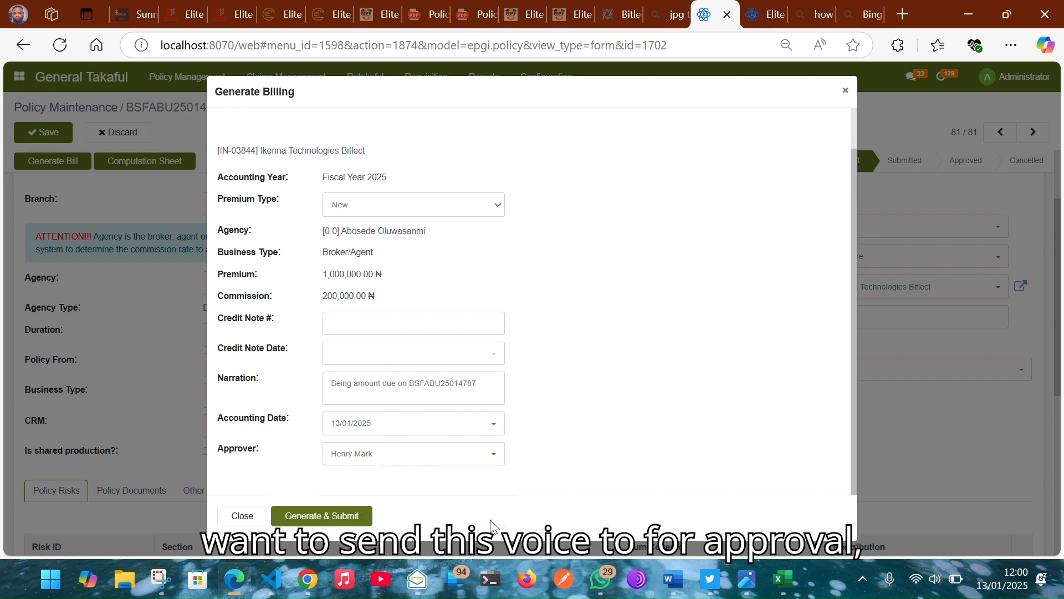
left_click(345, 518)
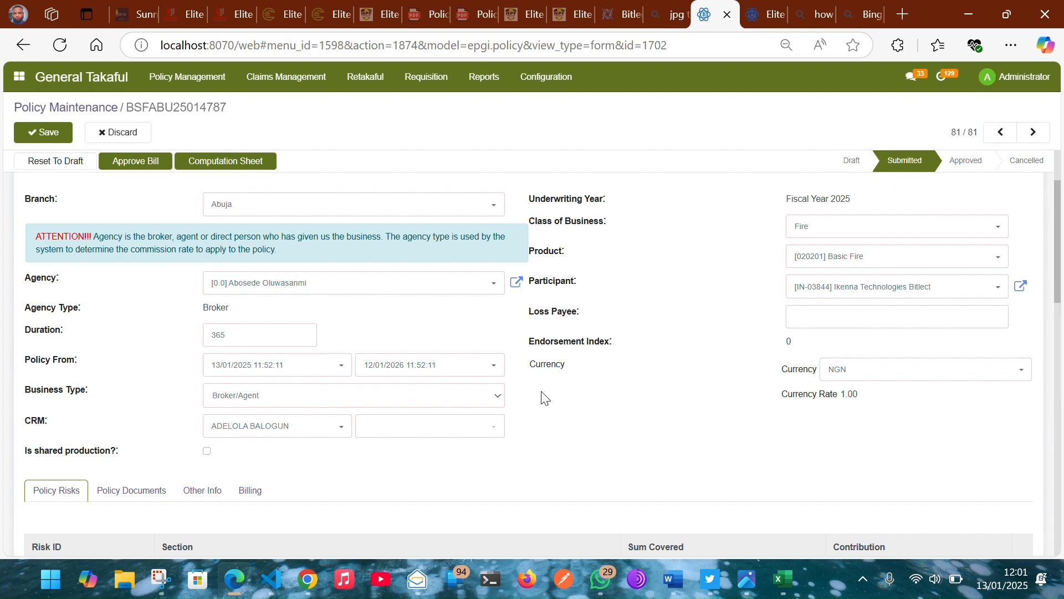
scroll(545, 398, "down", 8)
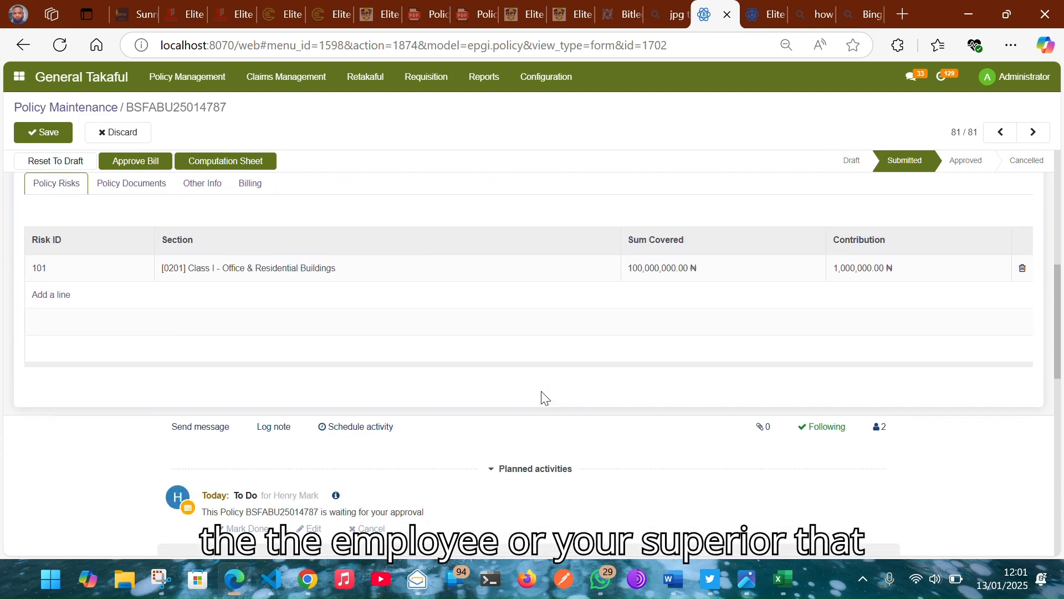
scroll(544, 398, "down", 7)
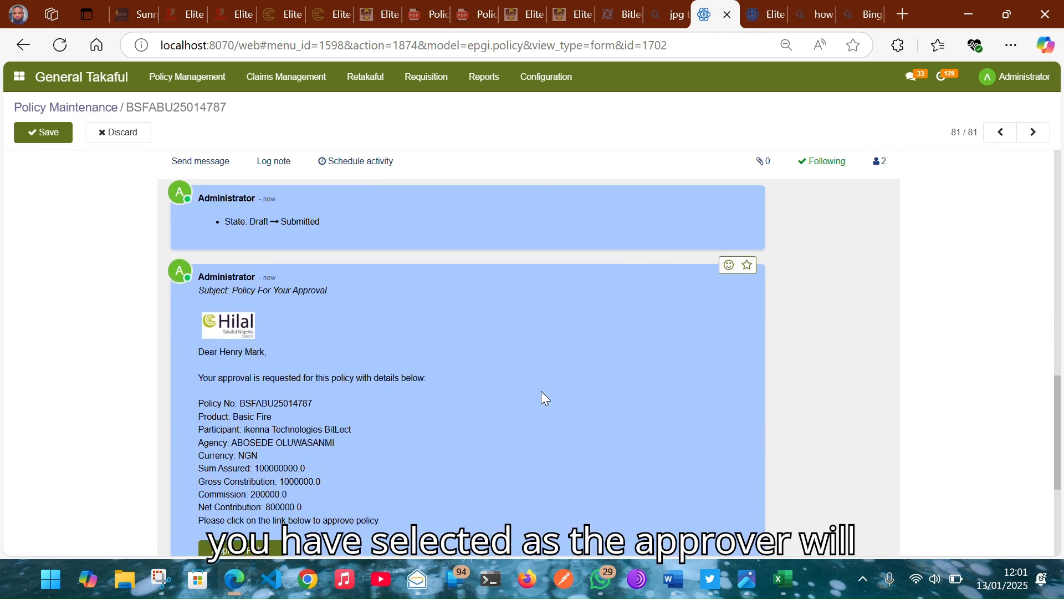
scroll(541, 391, "up", 1)
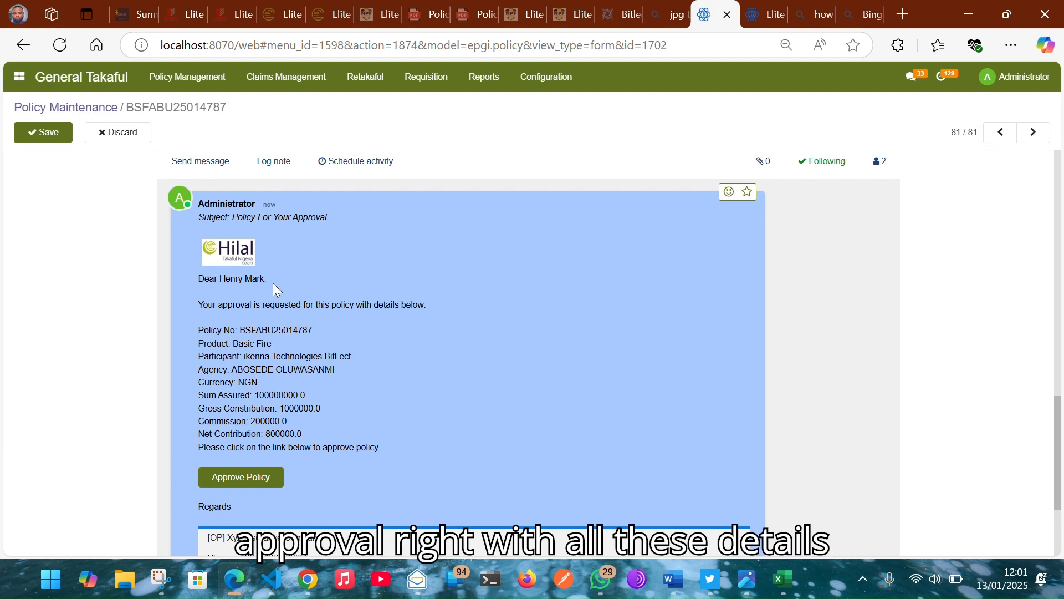
scroll(294, 389, "up", 5)
scroll(294, 389, "up", 10)
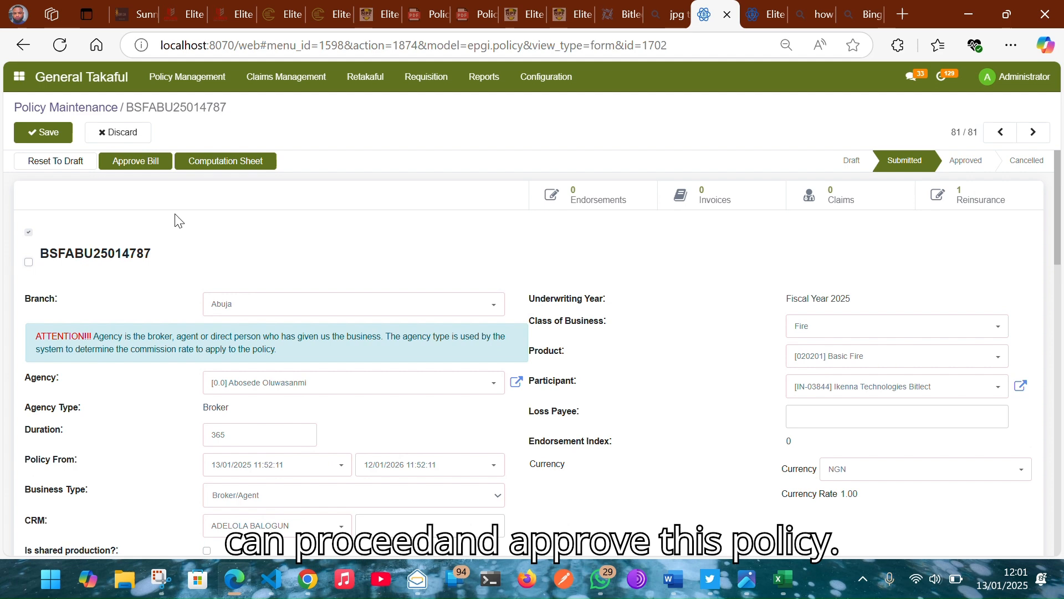
Step: Approve the bill, dismiss the reinsurance approval warning, and open the Retakaful menu
left_click(145, 166)
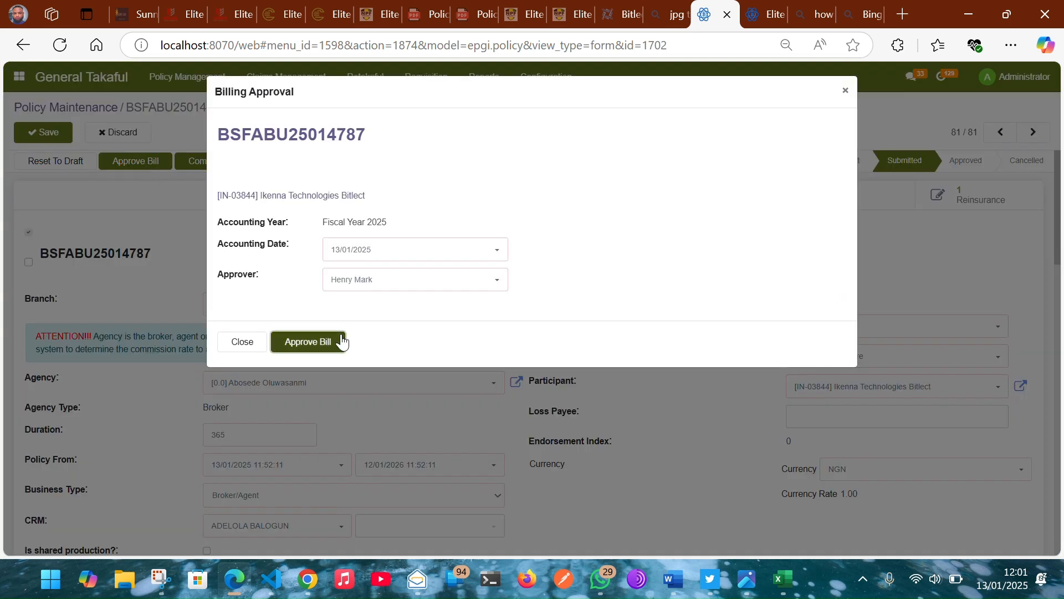
left_click(342, 341)
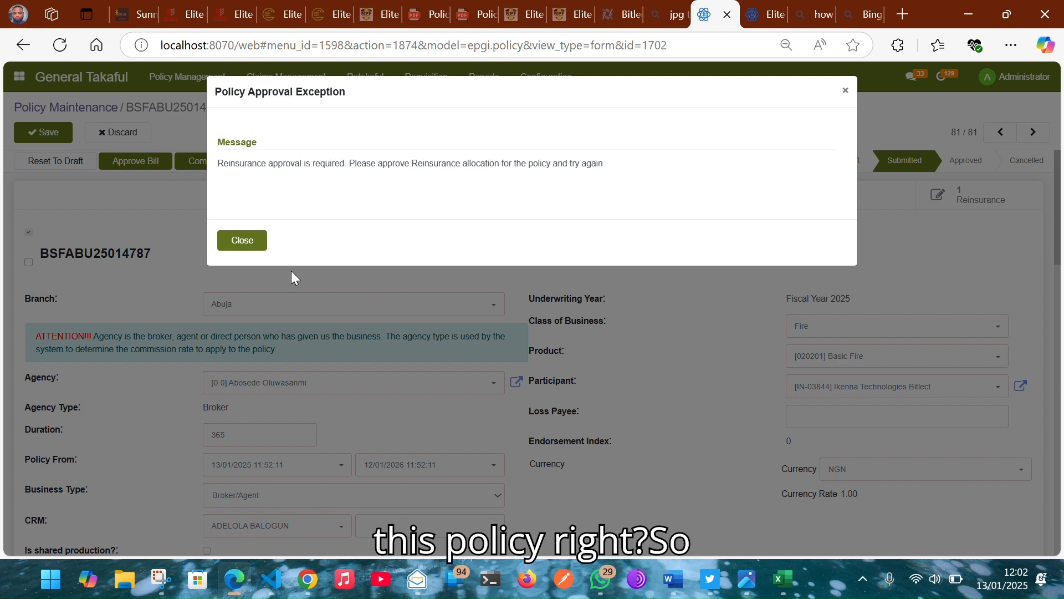
left_click(242, 239)
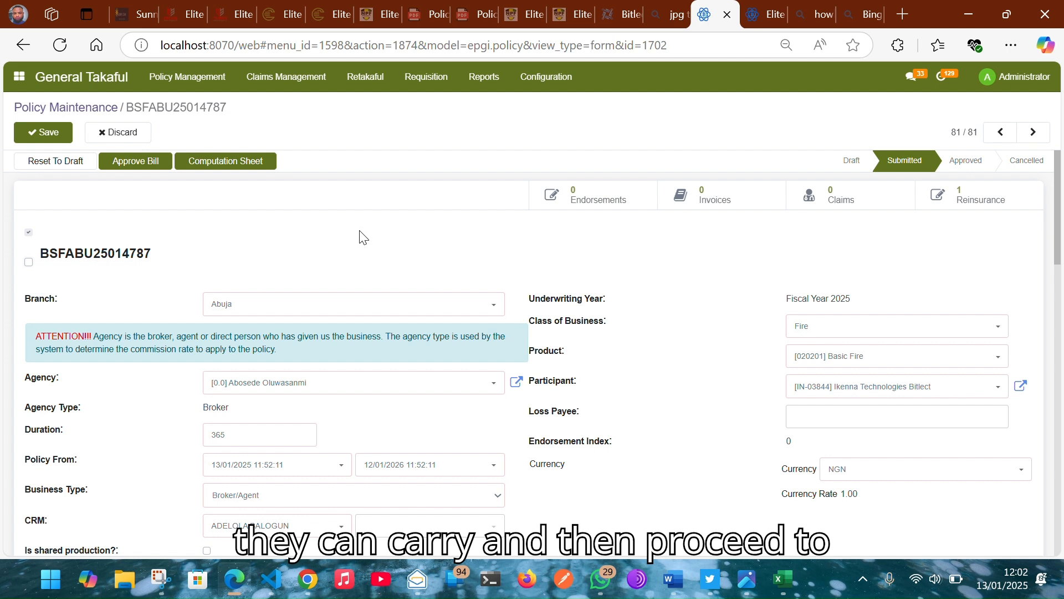
left_click(371, 83)
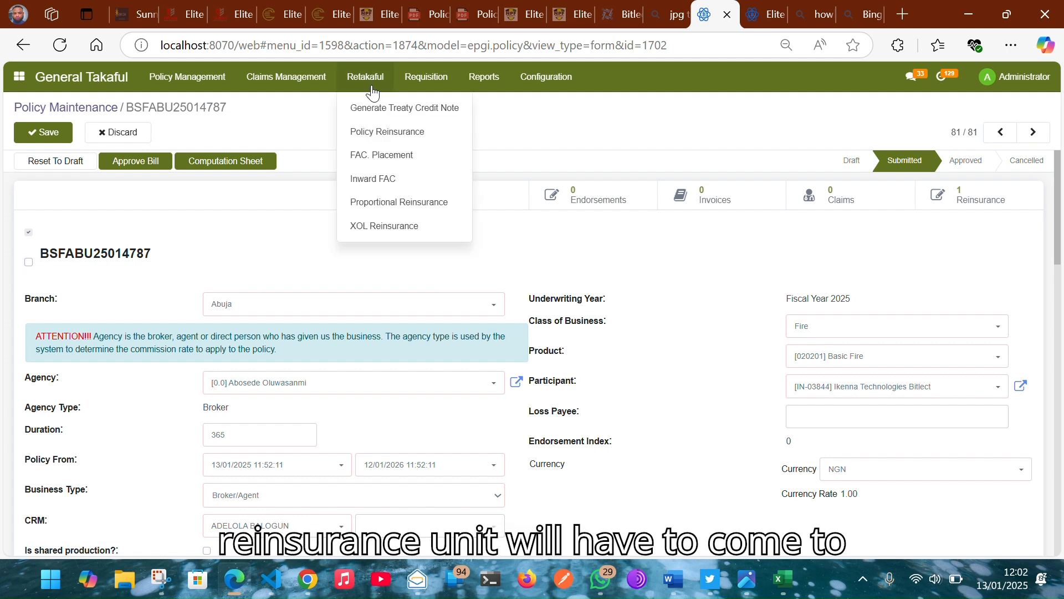
Step: Open allocation PRI/2025/000041 from the Retakaful > Policy Reinsurance list
left_click(383, 139)
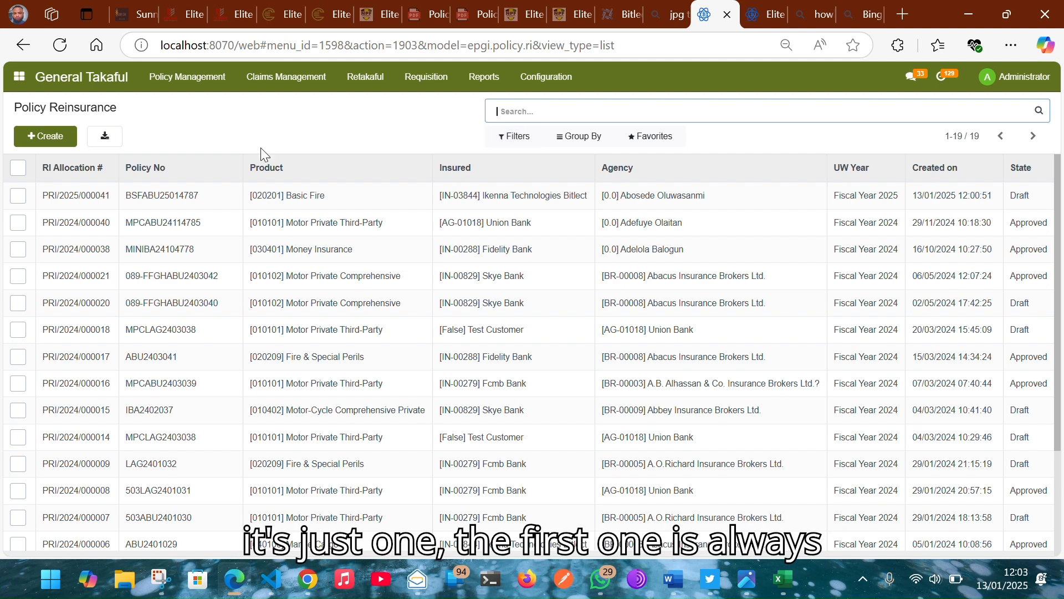
left_click(184, 202)
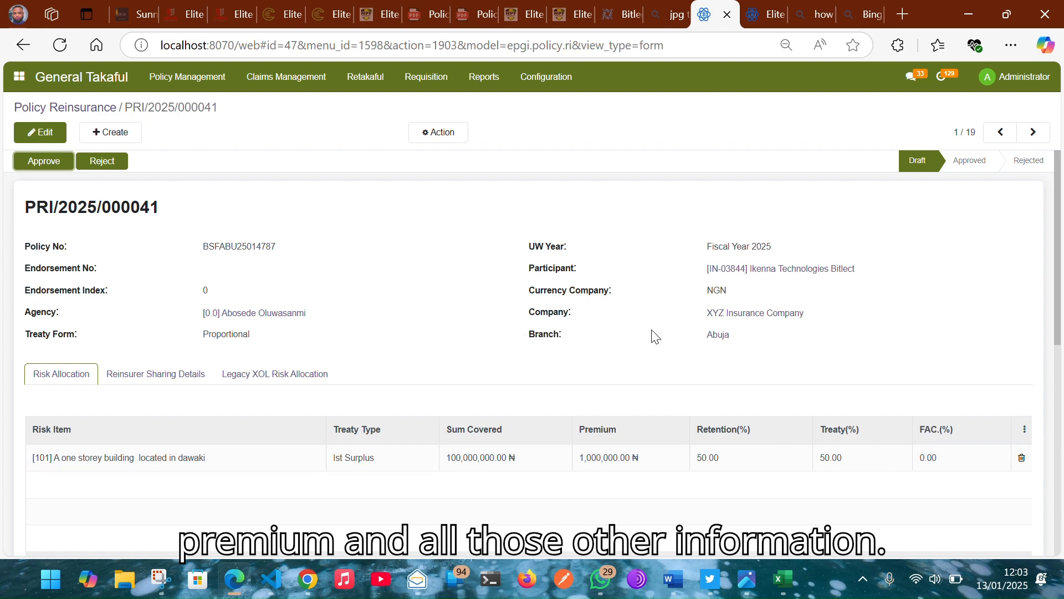
Step: Approve reinsurance allocation PRI/2025/000041 and go back to the Policy Maintenance list
scroll(587, 343, "up", 2)
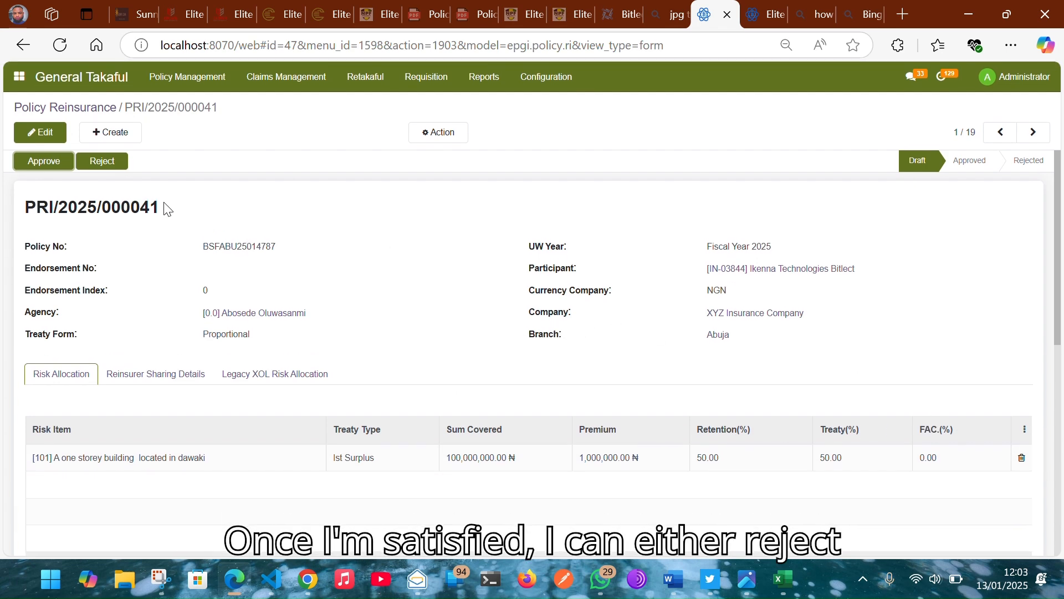
left_click(30, 169)
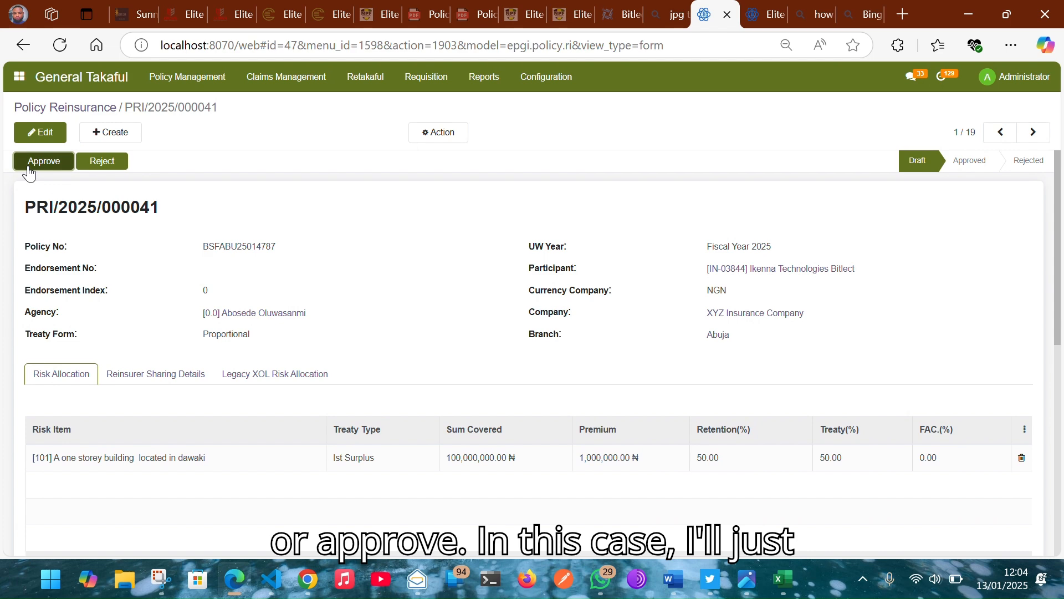
left_click(346, 165)
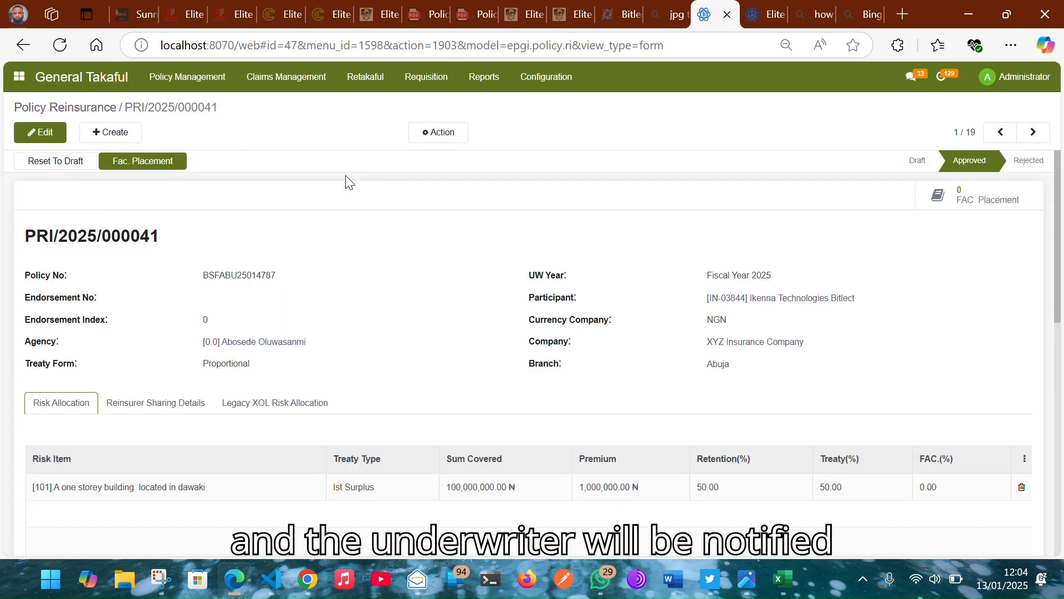
scroll(428, 309, "down", 4)
scroll(427, 309, "up", 4)
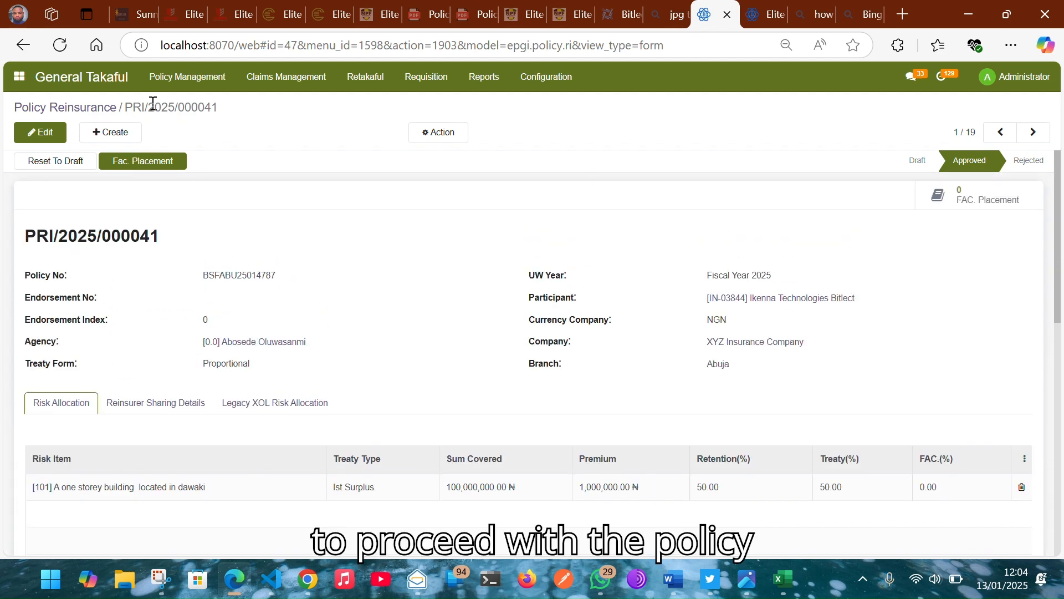
left_click(116, 77)
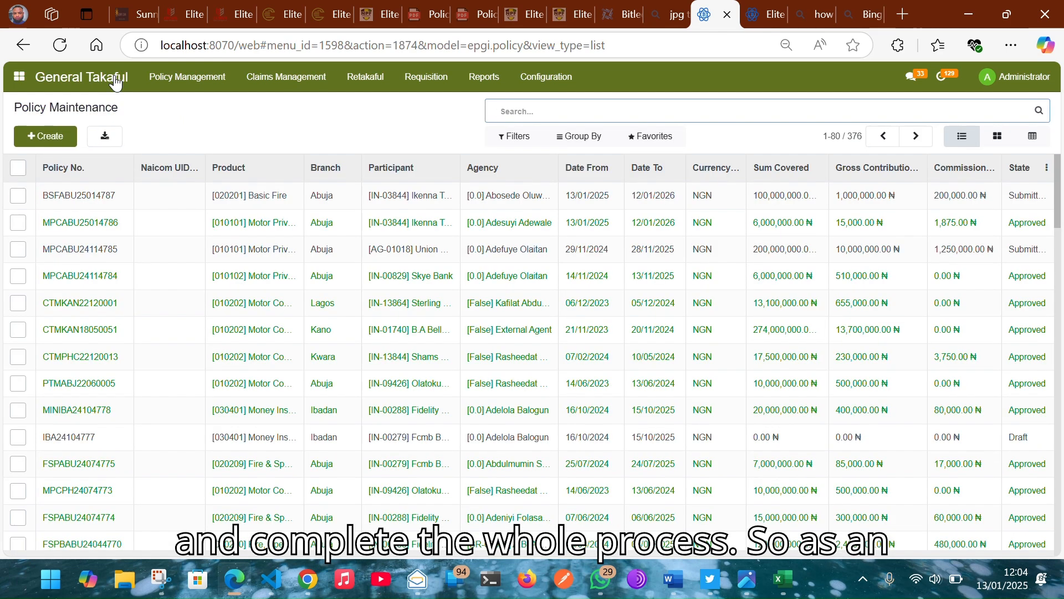
left_click(269, 203)
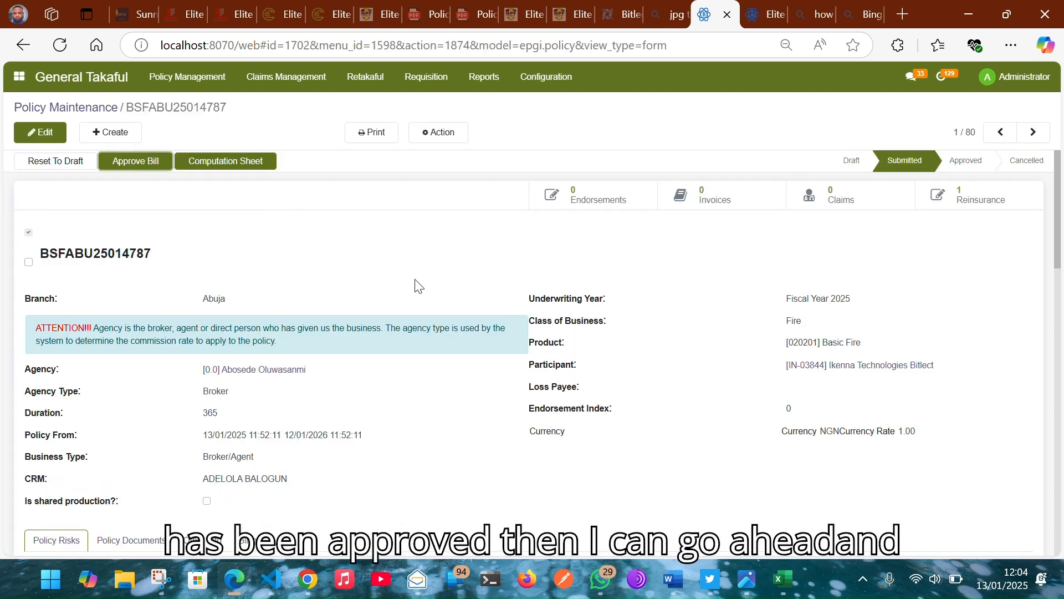
left_click(138, 164)
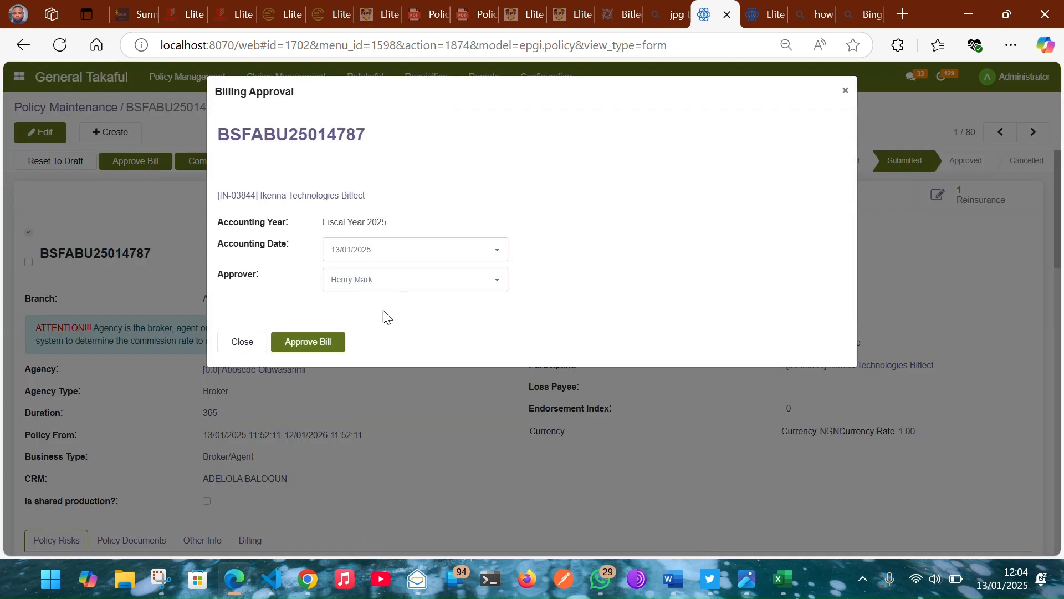
left_click(323, 342)
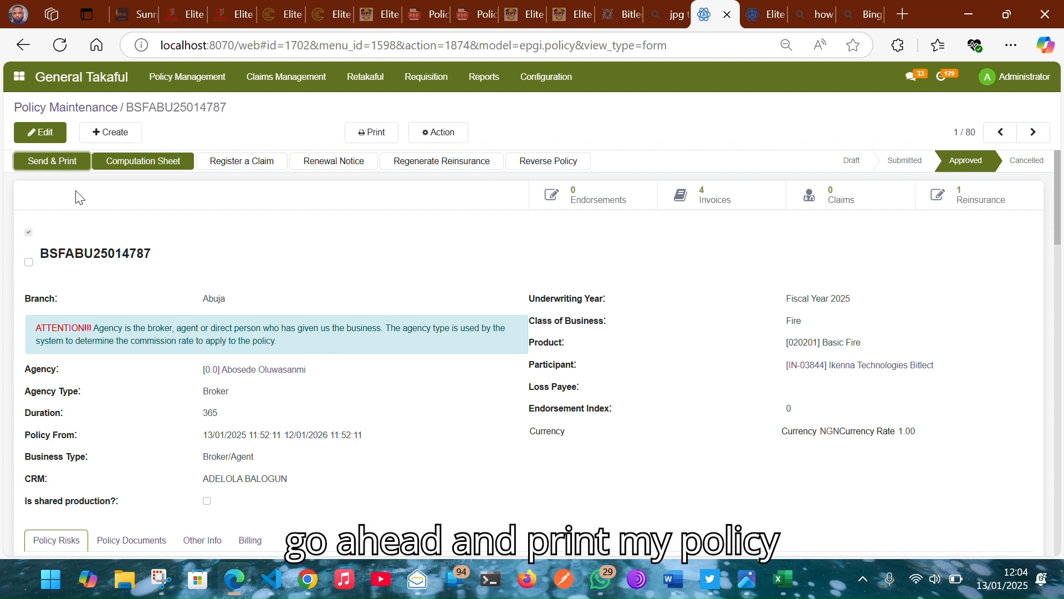
left_click(62, 168)
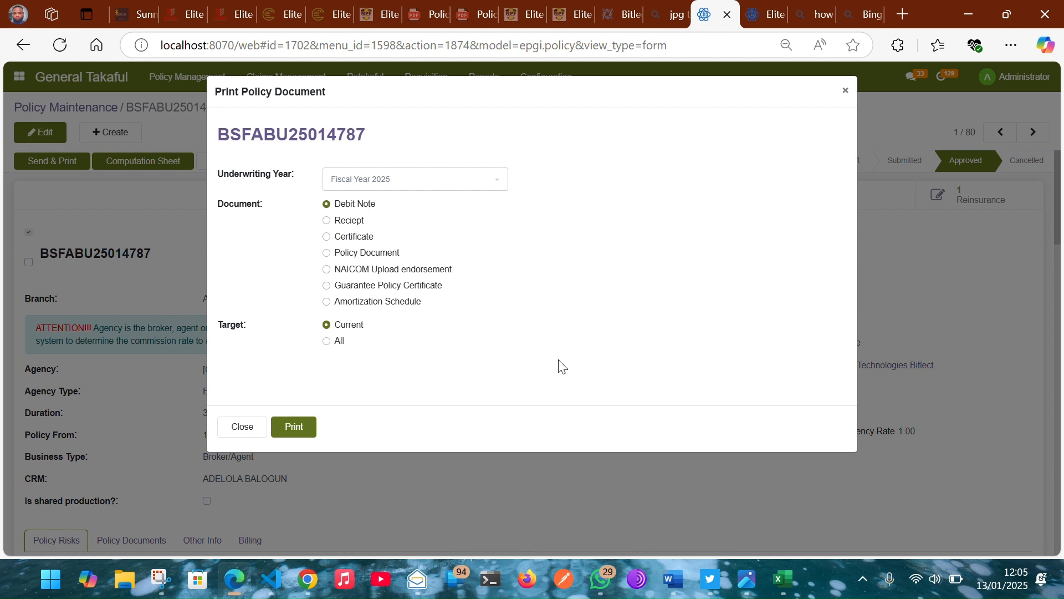
left_click(384, 254)
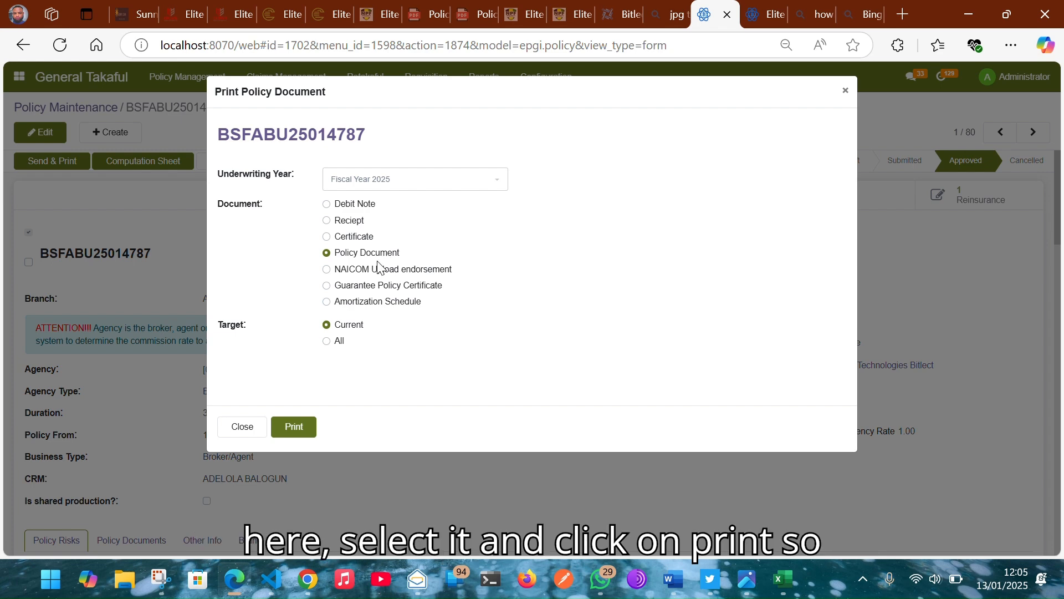
left_click(299, 428)
left_click(298, 426)
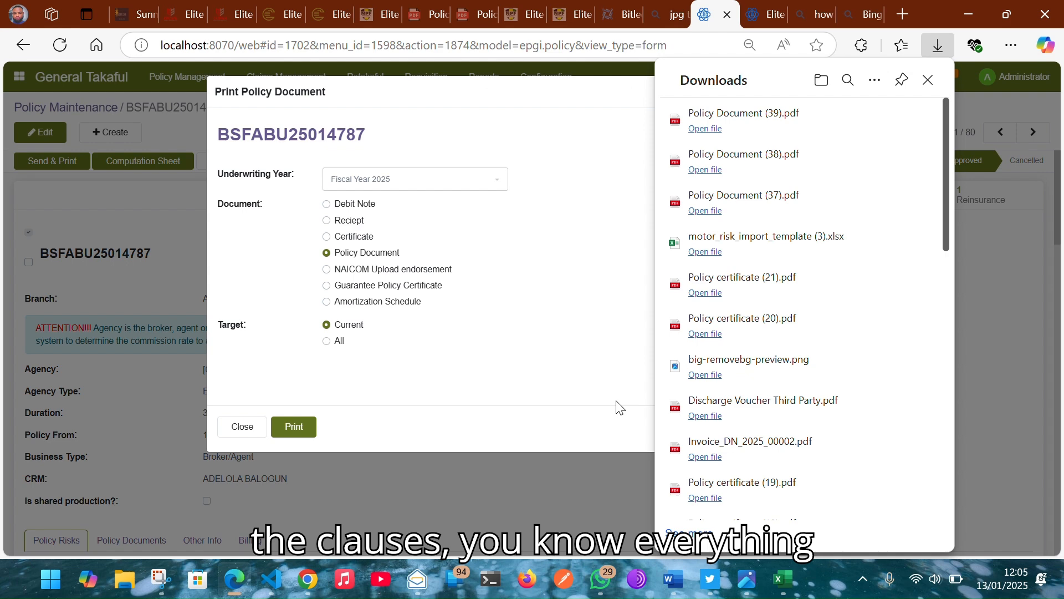
left_click(712, 130)
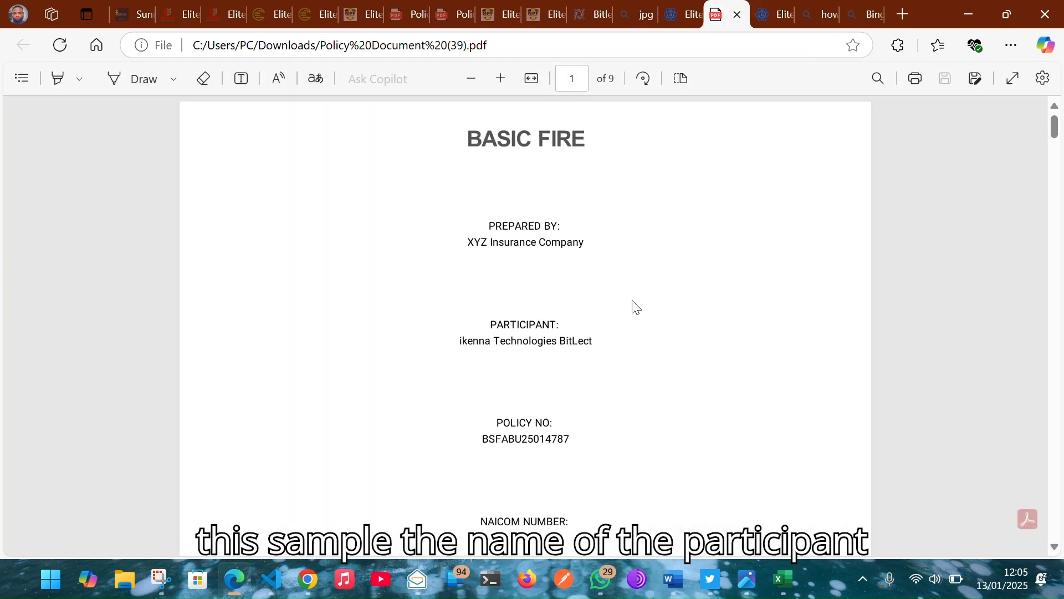
Step: Scroll through the nine-page Basic Fire policy PDF, then switch back to the Odoo tab
scroll(635, 307, "down", 2)
scroll(636, 307, "down", 4)
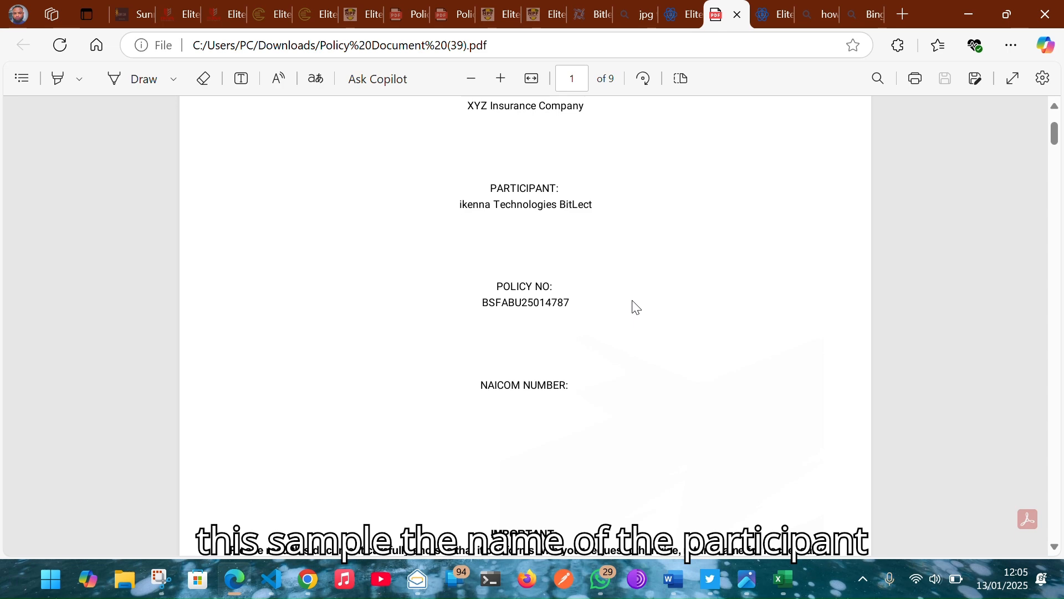
scroll(636, 306, "down", 15)
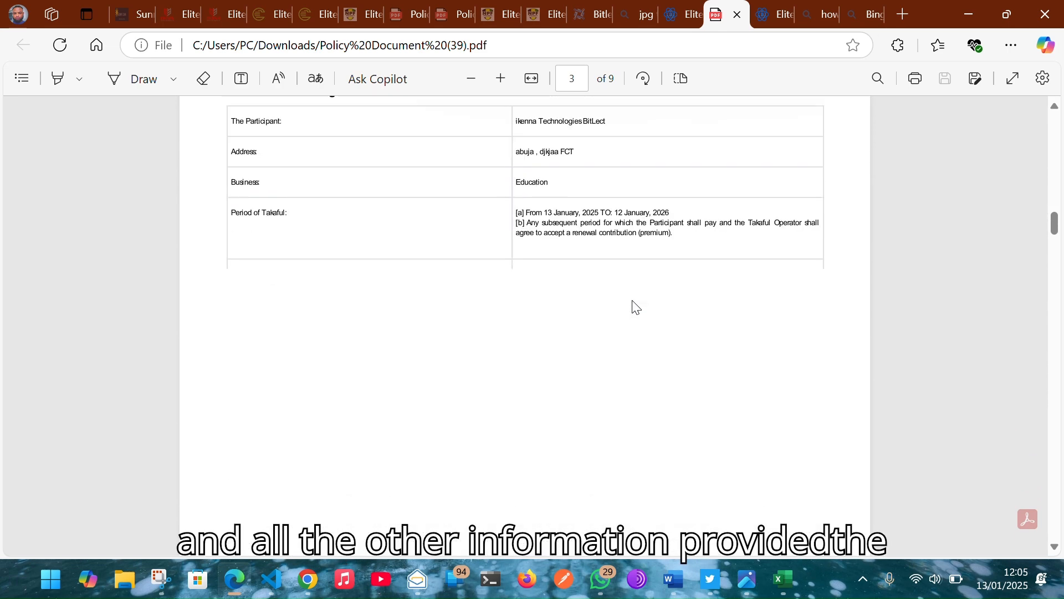
scroll(636, 307, "down", 20)
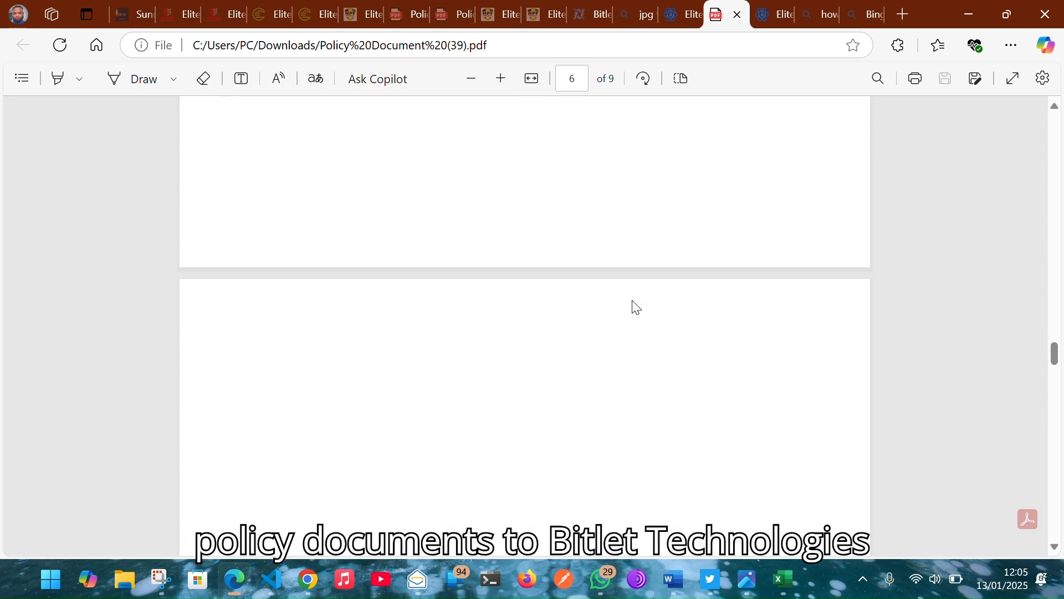
scroll(631, 304, "down", 5)
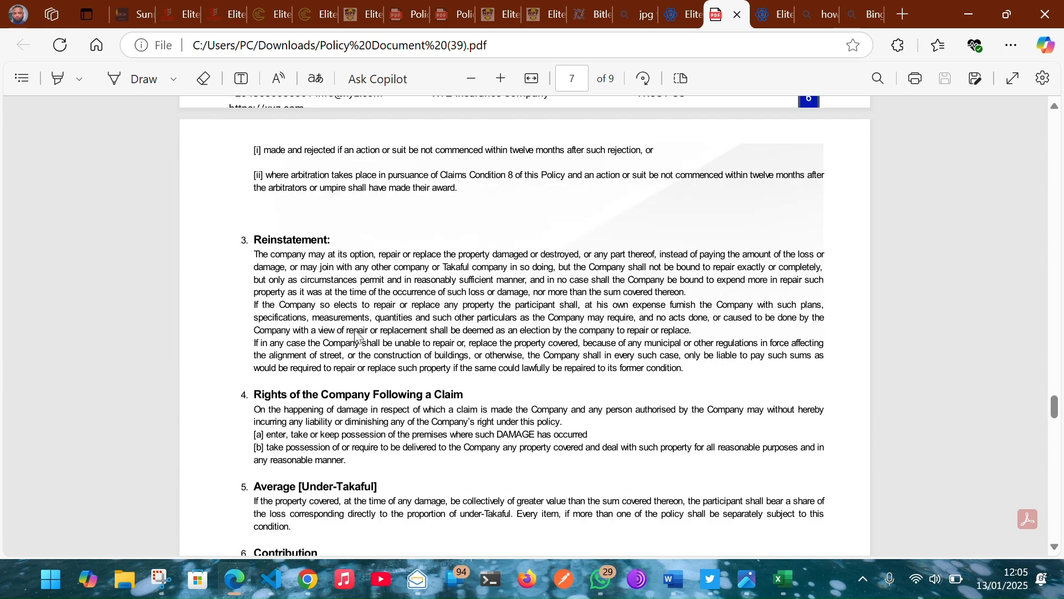
left_click(676, 11)
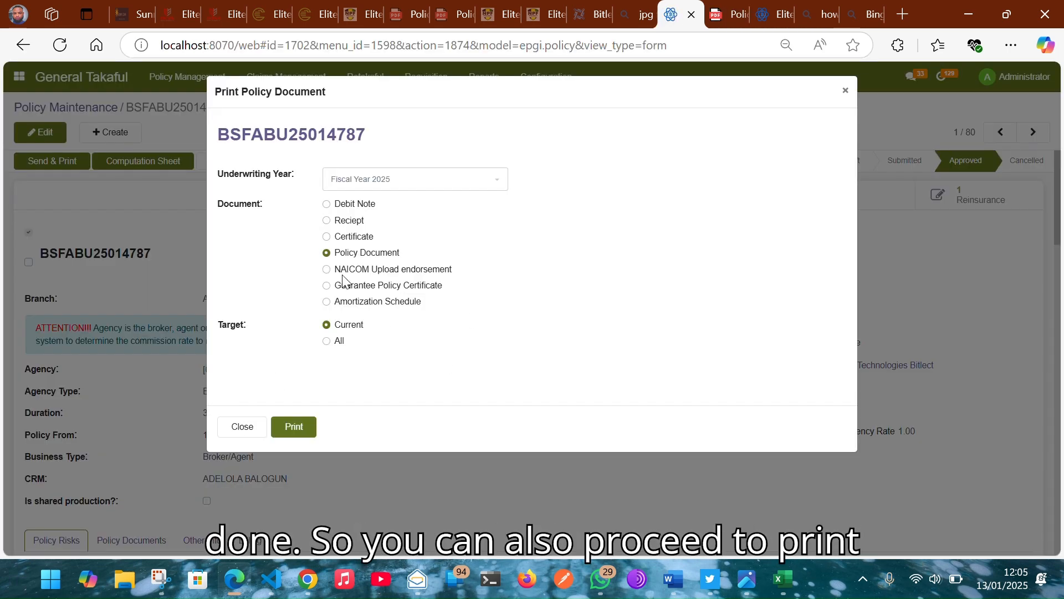
Step: Print the Debit Note and open the downloaded Debit_Credit Note (8).pdf
left_click(364, 207)
left_click(294, 437)
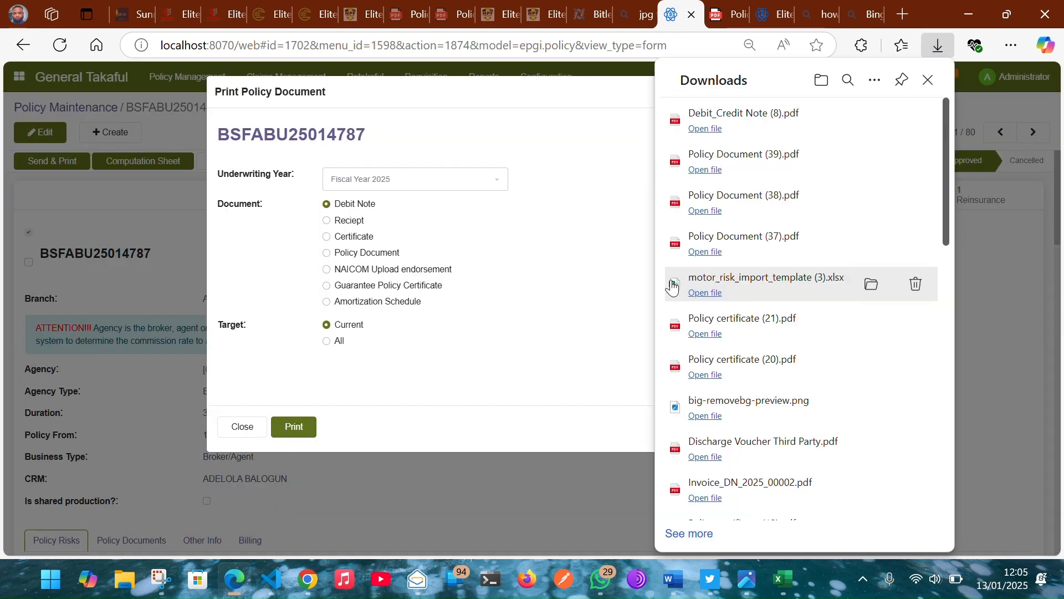
left_click(705, 130)
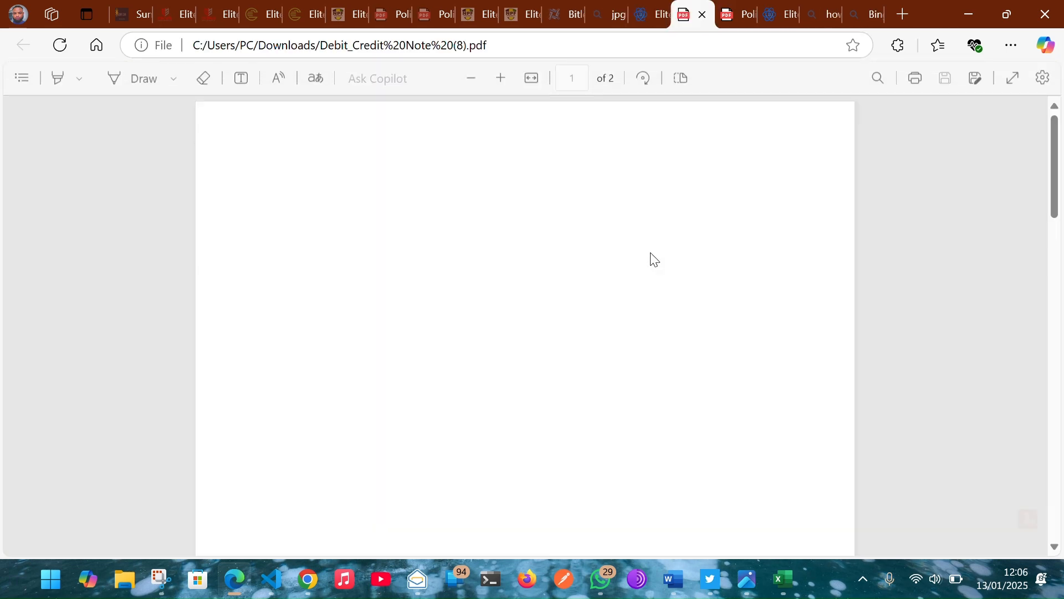
Step: Check the debit note's 1,000,000.00 total contribution, then return to the approved policy with the print dialog closed
scroll(651, 254, "up", 1)
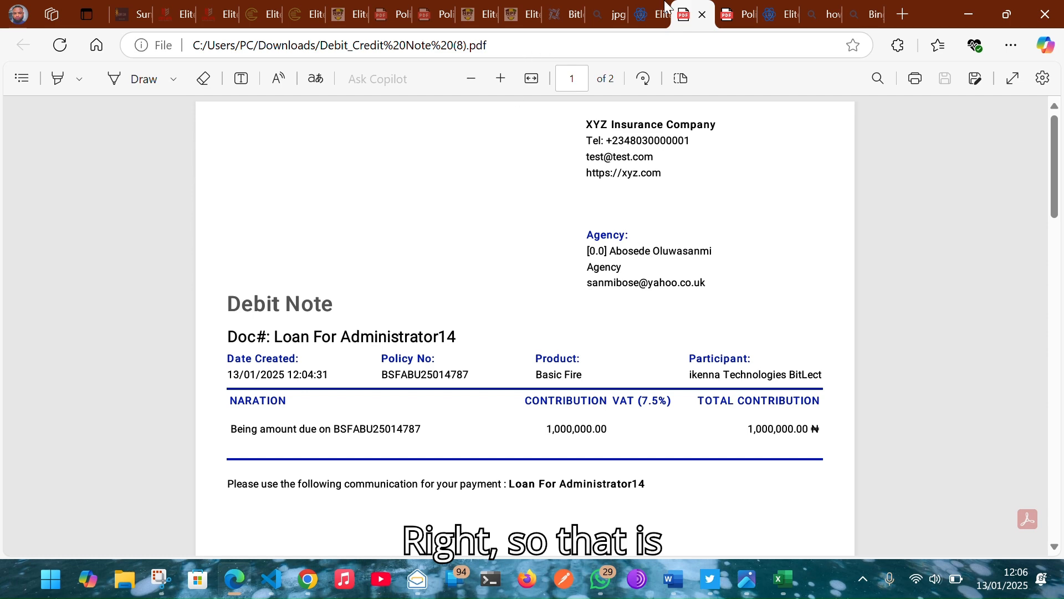
left_click(649, 11)
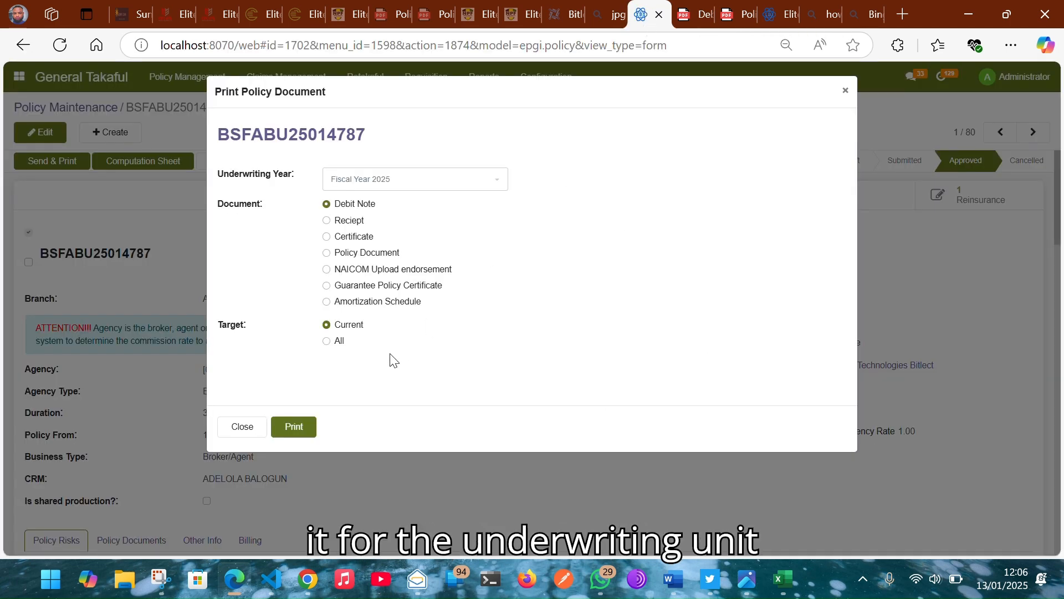
left_click(245, 429)
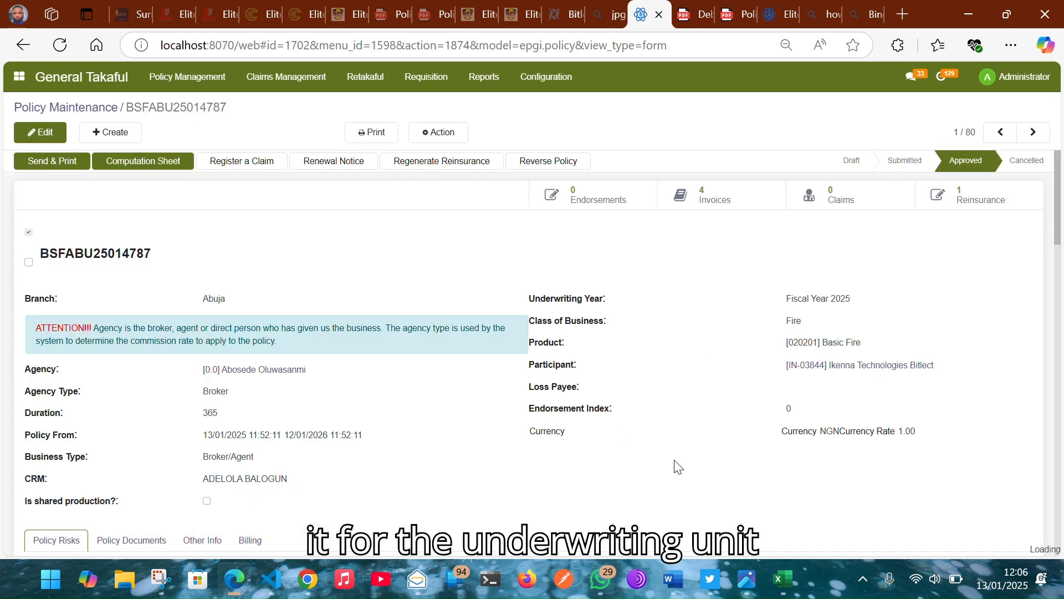